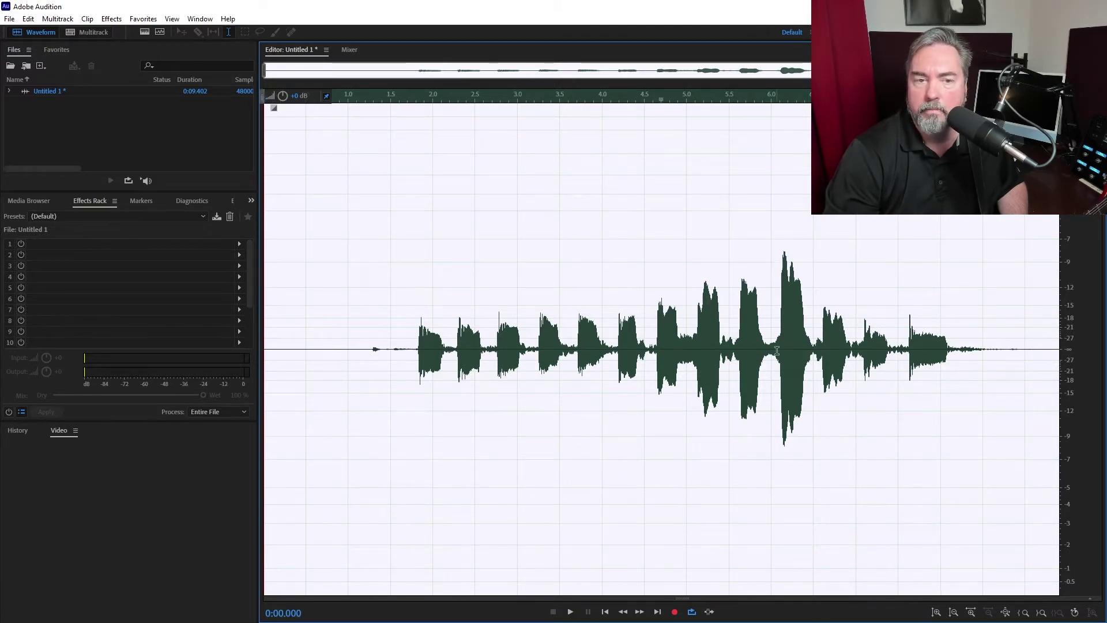
- Show the spectral pitch display of the recording beneath its waveform
left_click(159, 32)
left_click(172, 19)
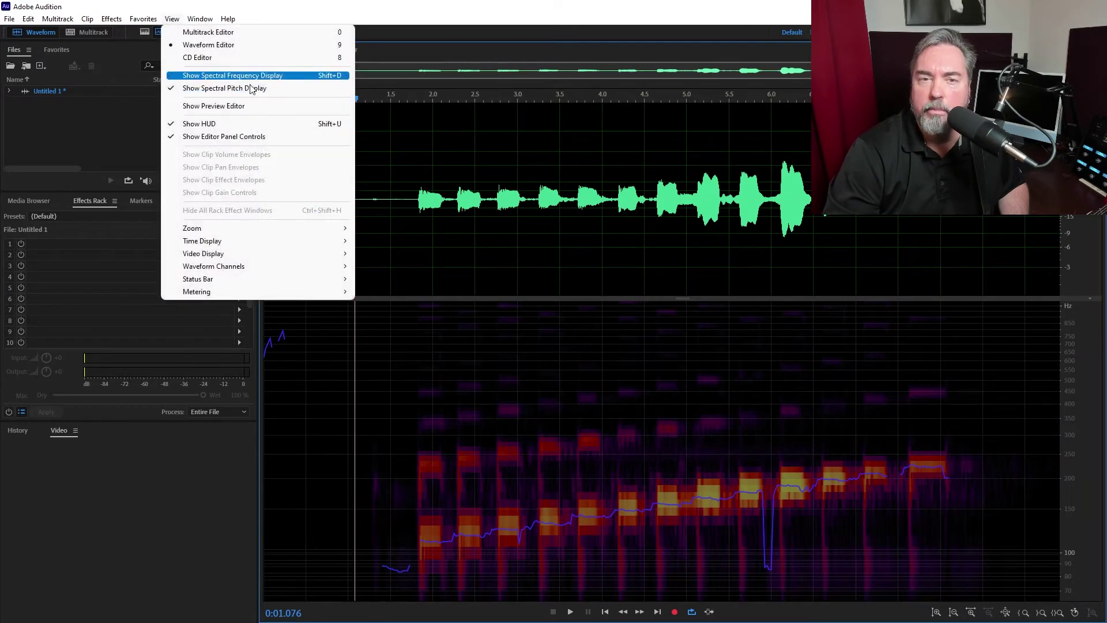
left_click(409, 7)
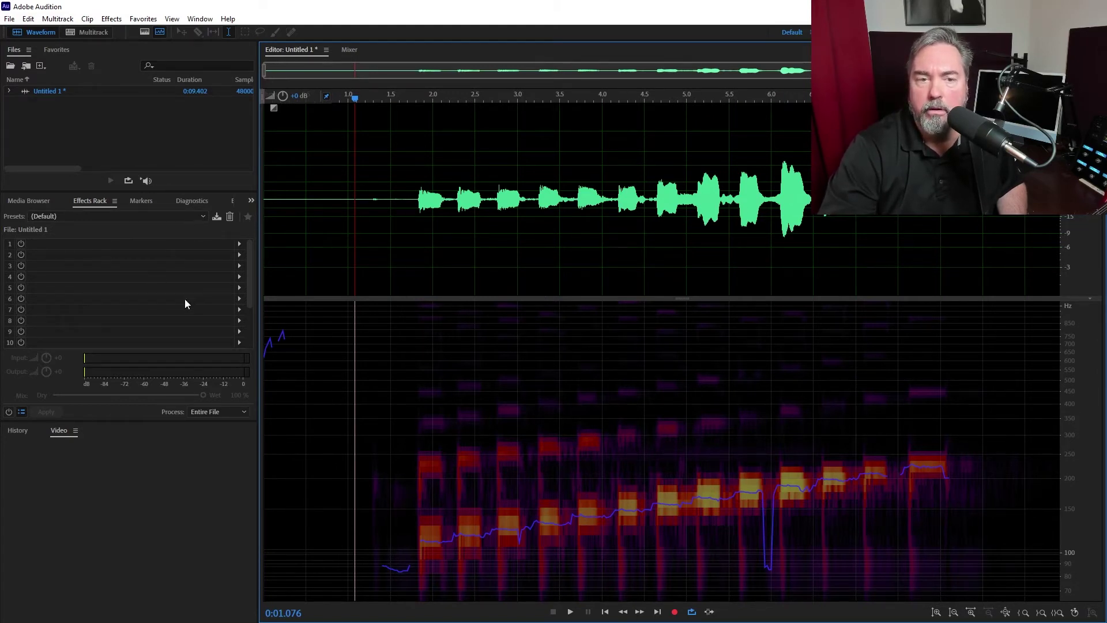
- Add a Parametric Equalizer from the Filter and EQ effects to slot 1 of the effects rack
left_click(239, 245)
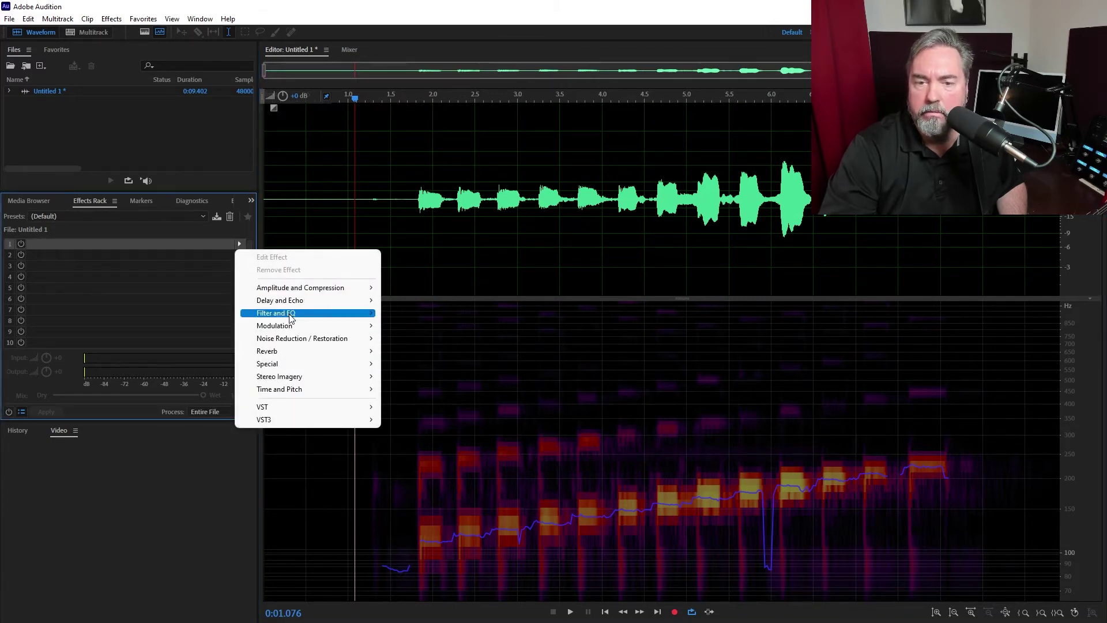
mouse_move(336, 321)
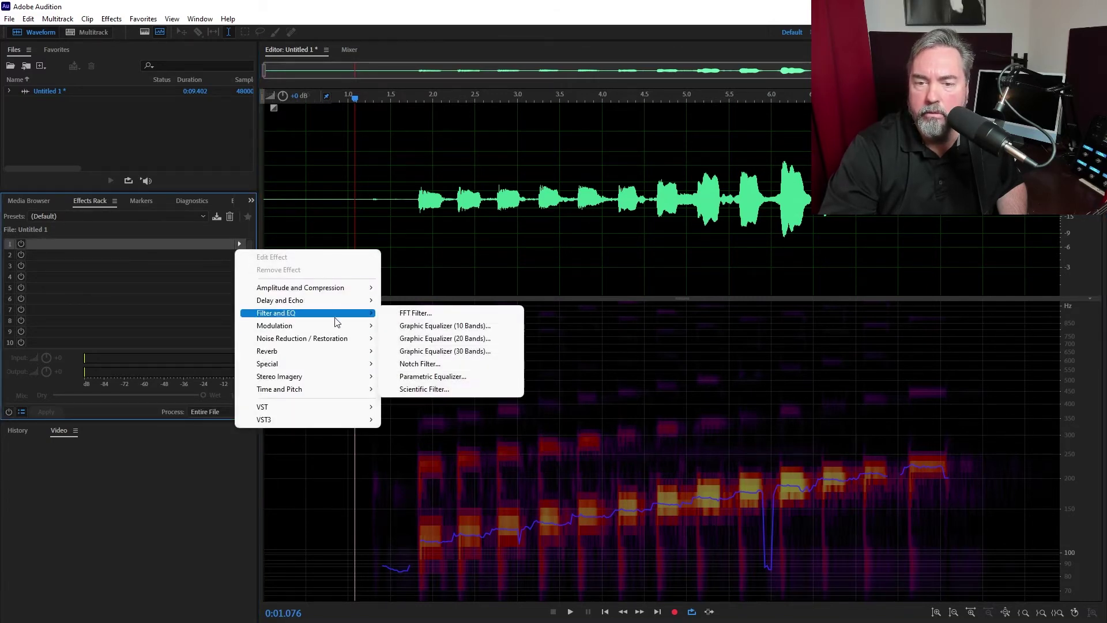
left_click(438, 376)
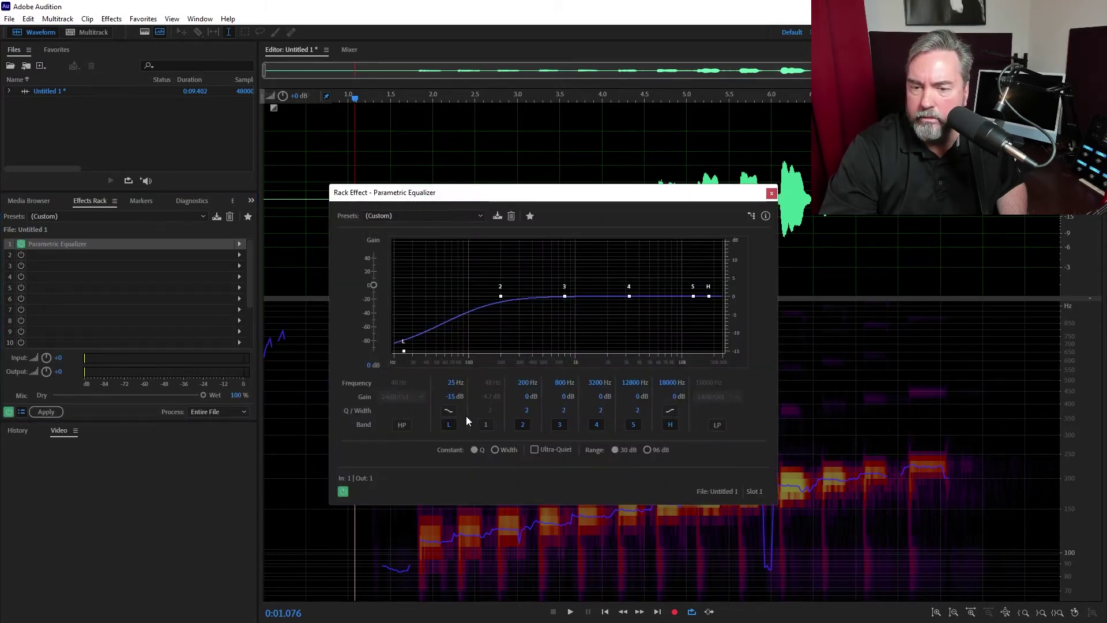
- Keep only band 2 of the equalizer active and set its frequency to 180 Hz
left_click(518, 382)
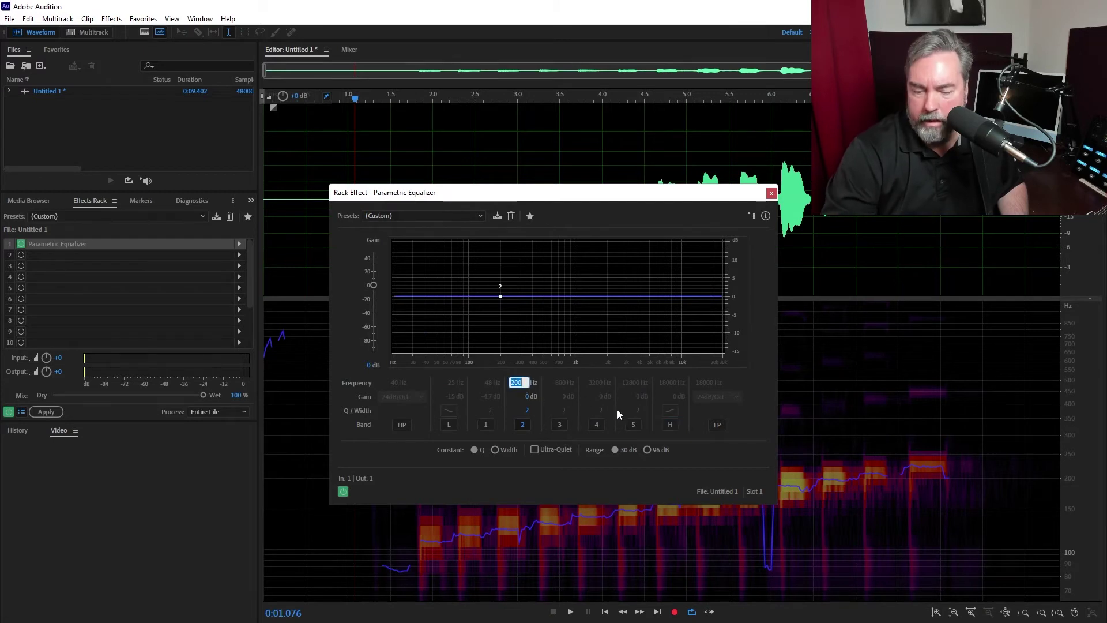
type("180")
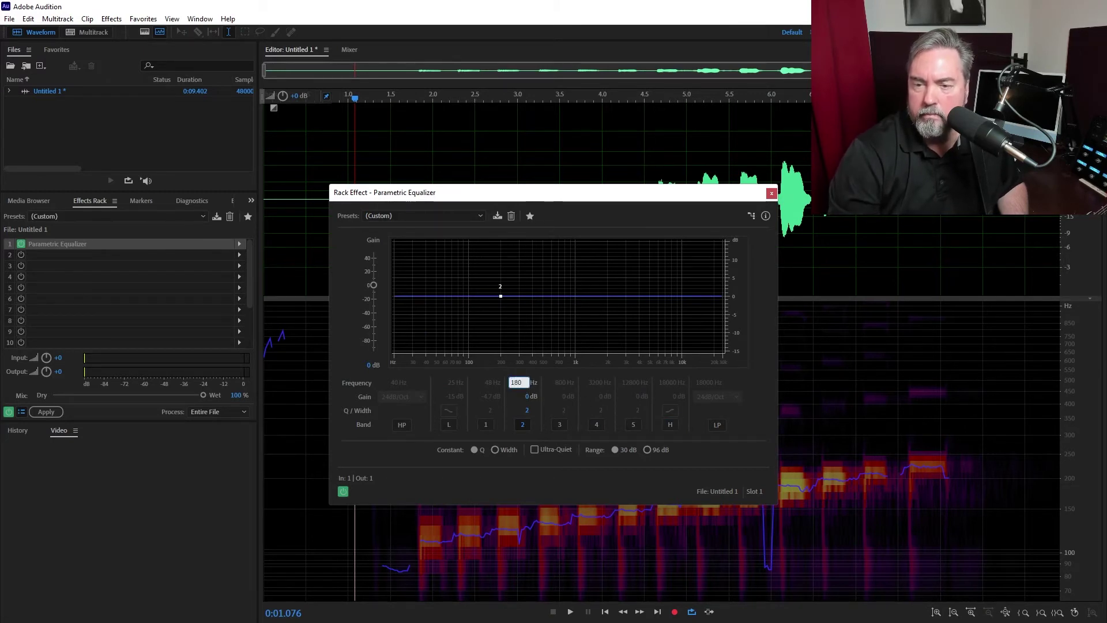
key("Return")
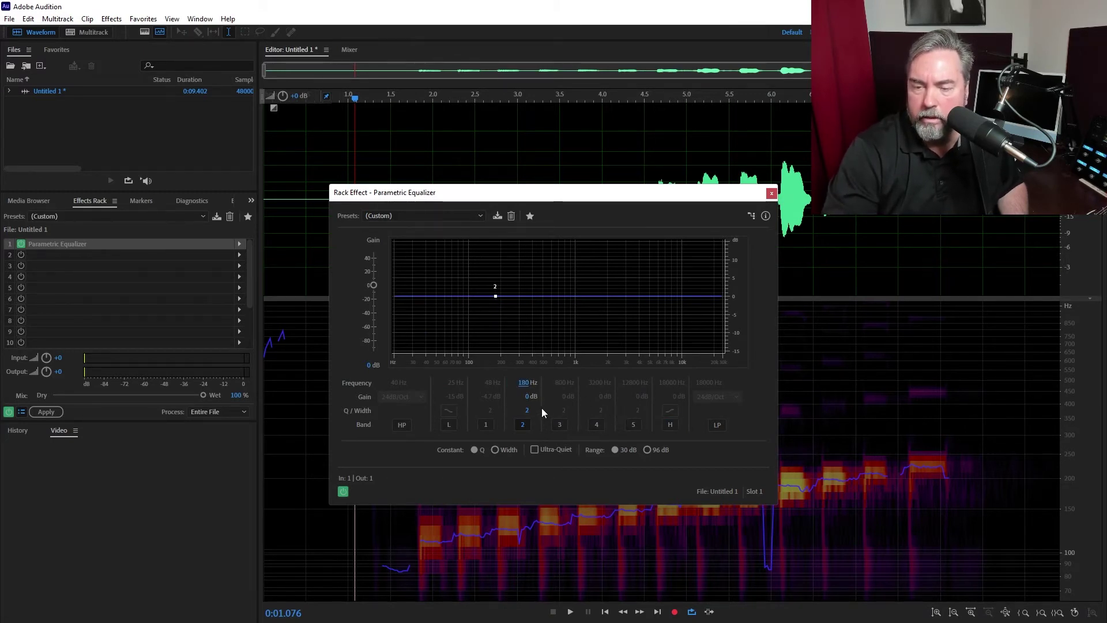
- Hide the spectral pitch display and show the preview editor, moving the equalizer window clear of the preview waveform
left_click_drag(557, 195, 456, 127)
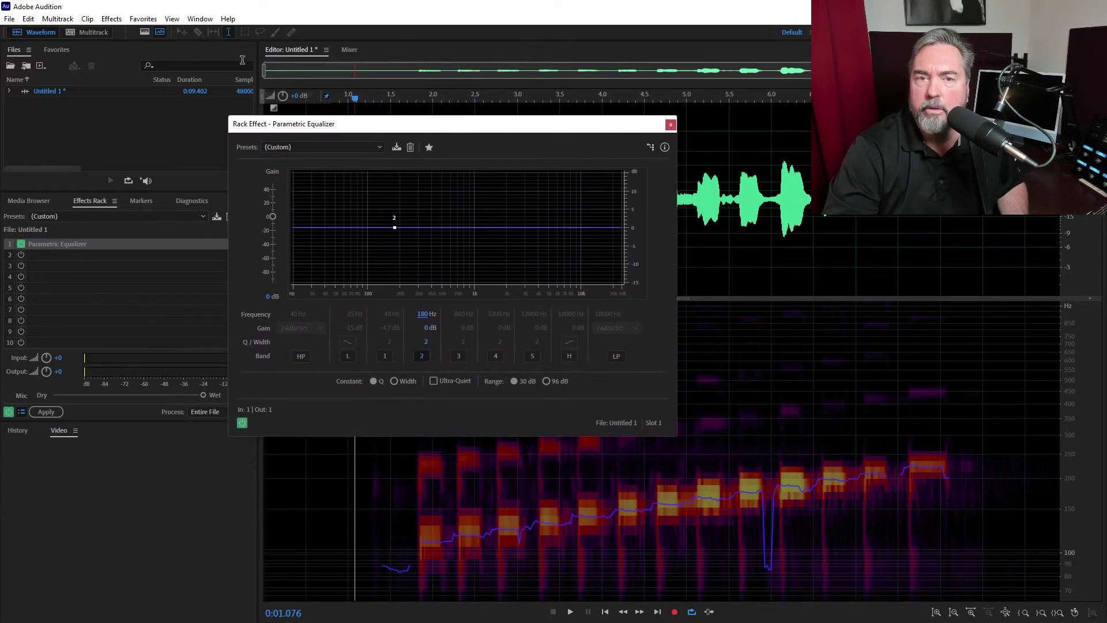
left_click(172, 19)
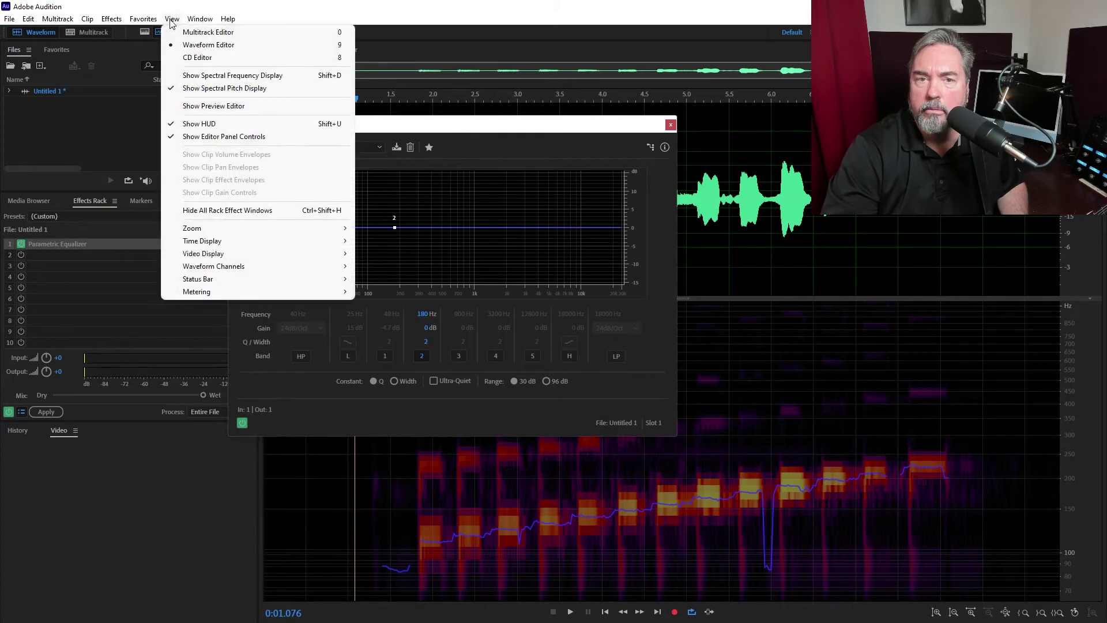
left_click(234, 89)
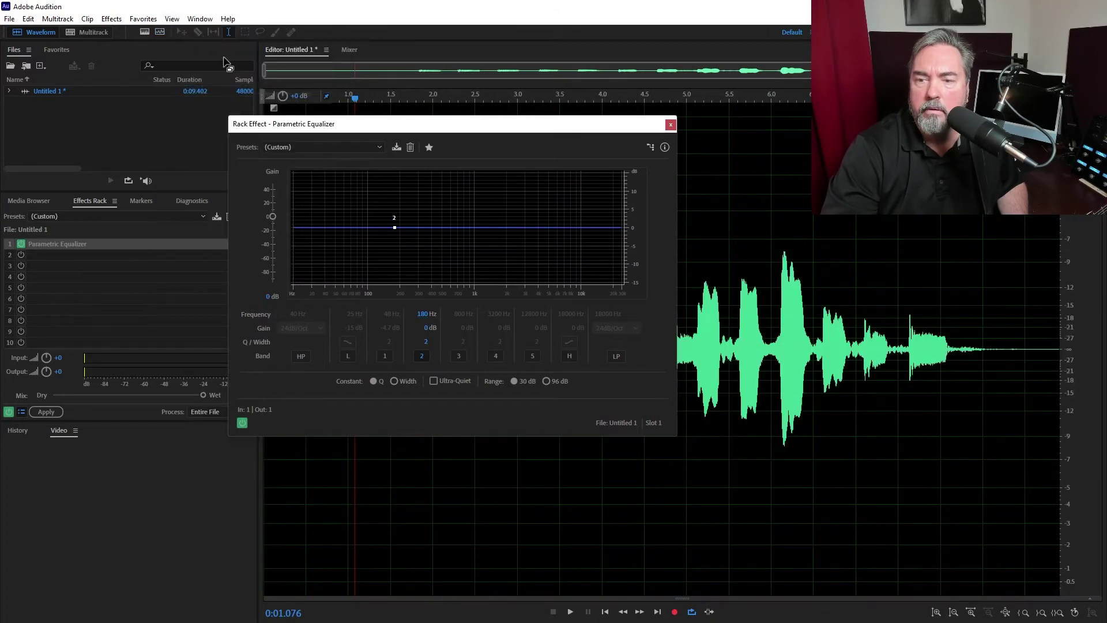
left_click(173, 19)
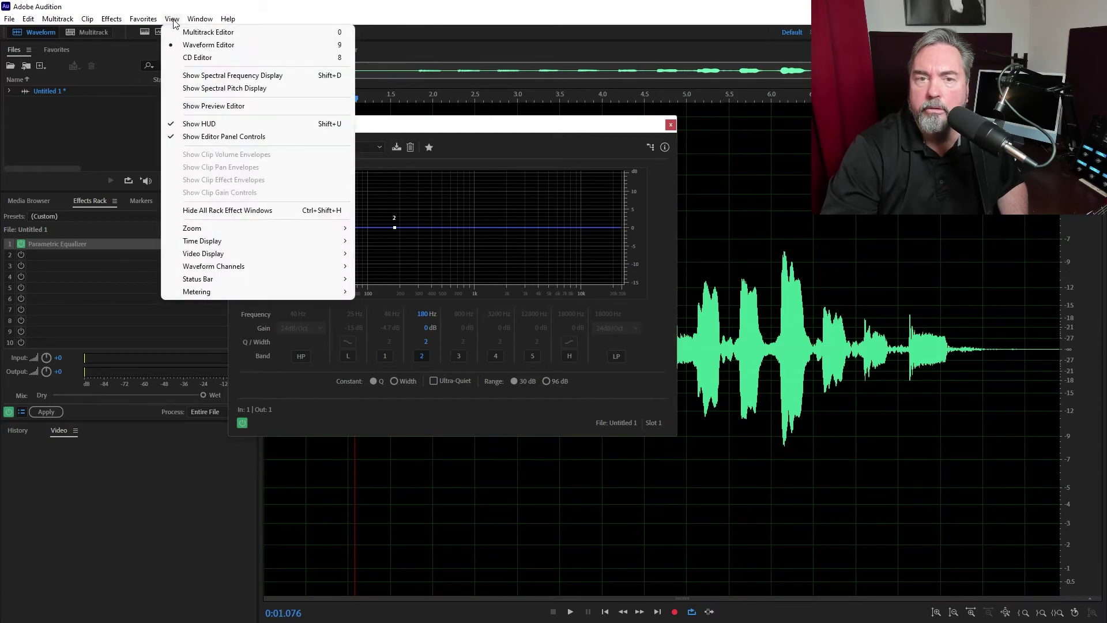
left_click(224, 105)
left_click_drag(473, 131, 460, 73)
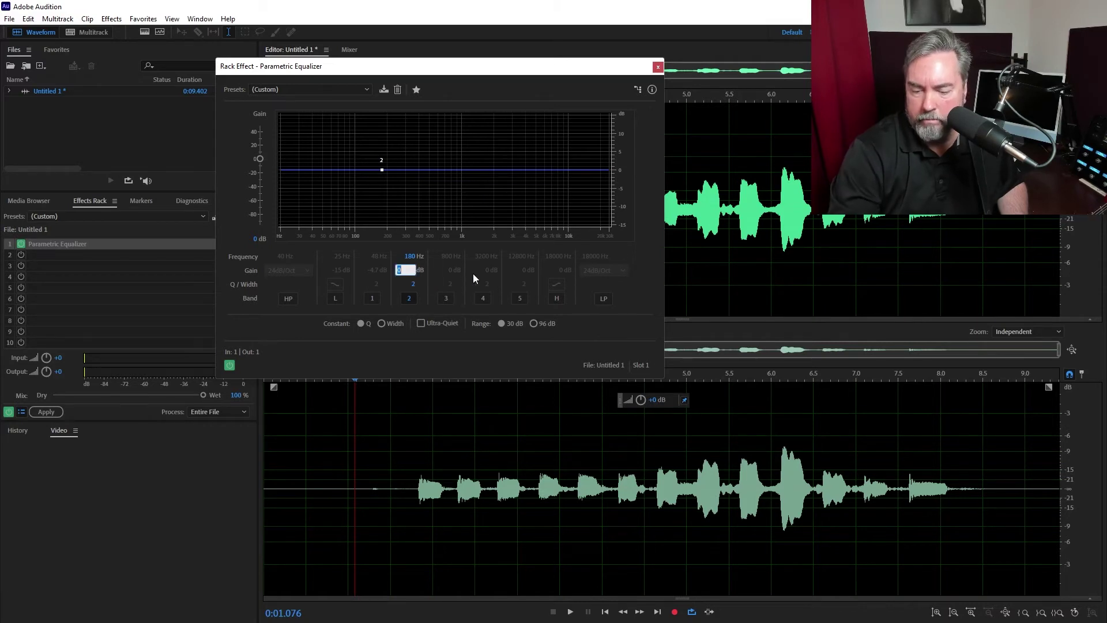
- Set band 2's gain to -3 dB and toggle the equalizer's power to compare the preview waveform with and without it
type("-3")
key("Return")
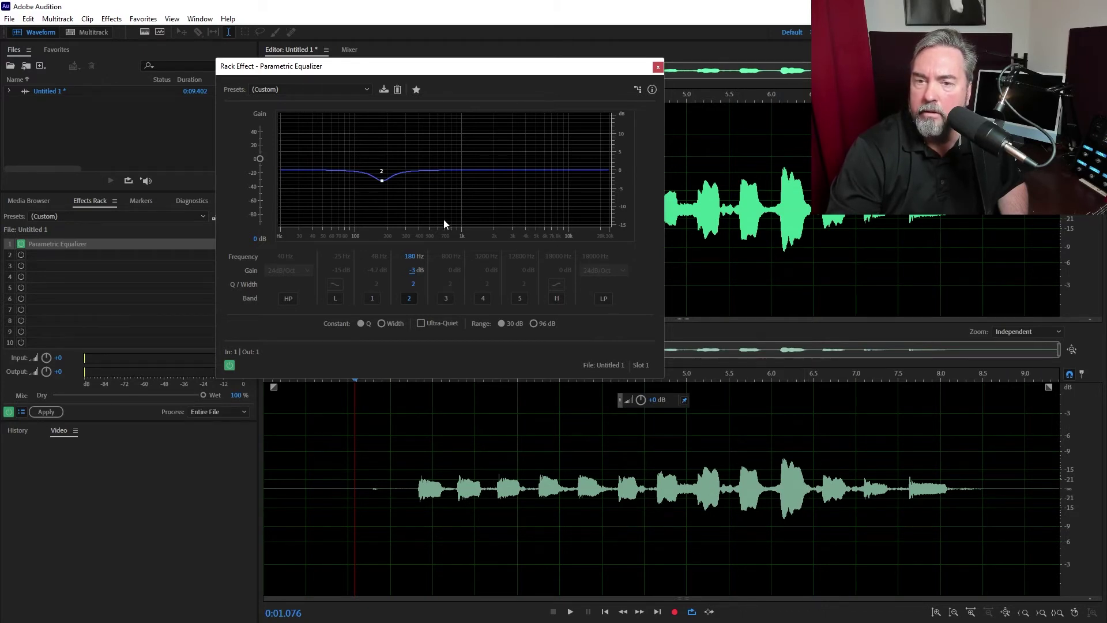
left_click(229, 366)
left_click(229, 366)
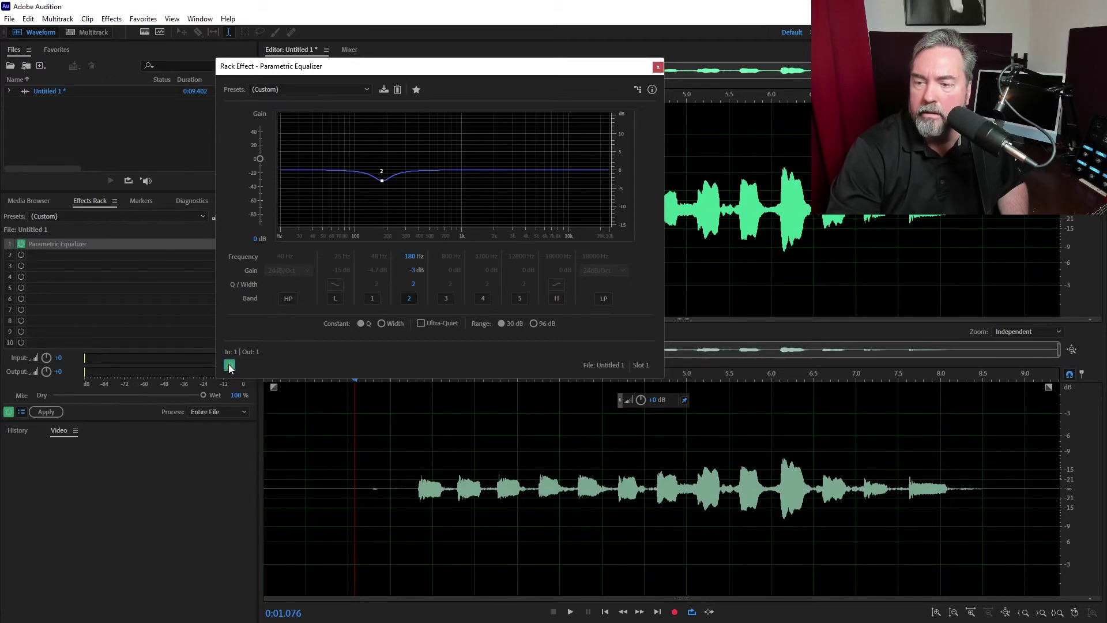
left_click(228, 365)
left_click(230, 365)
left_click(229, 365)
left_click(229, 365)
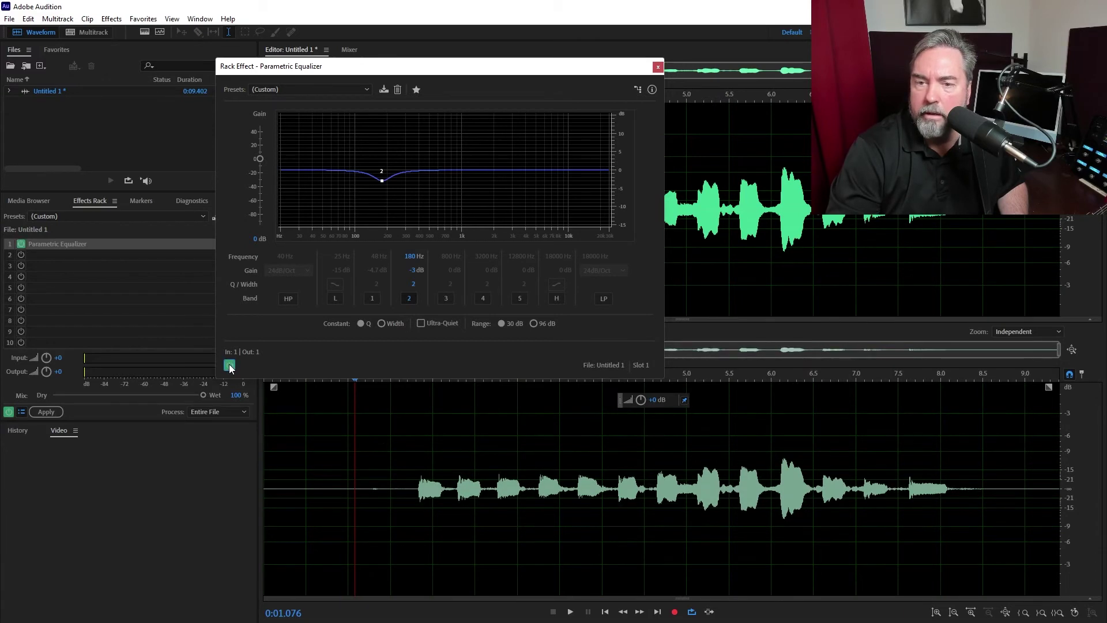
left_click(229, 365)
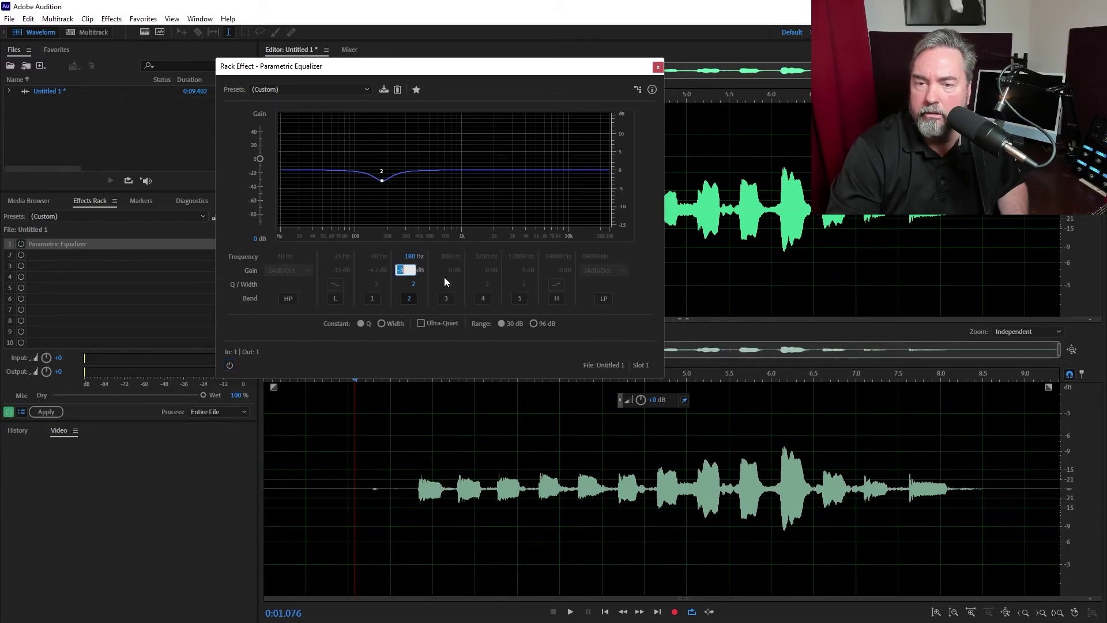
- Set band 2's gain to -6 dB and switch the equalizer on and off to compare the preview waveform
type("-6")
key("Return")
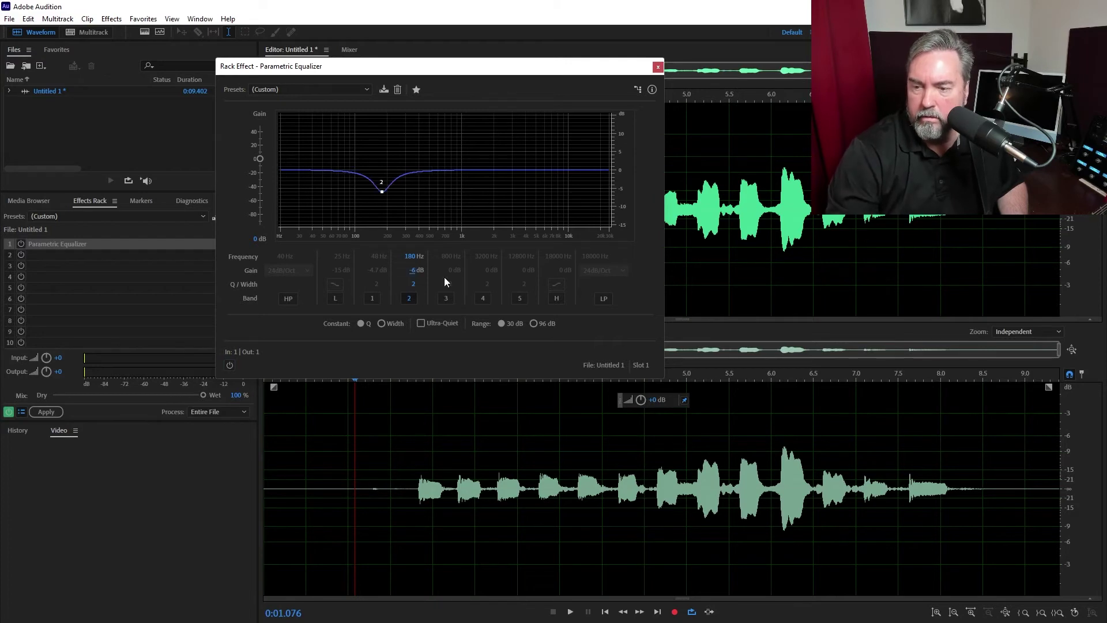
left_click(229, 365)
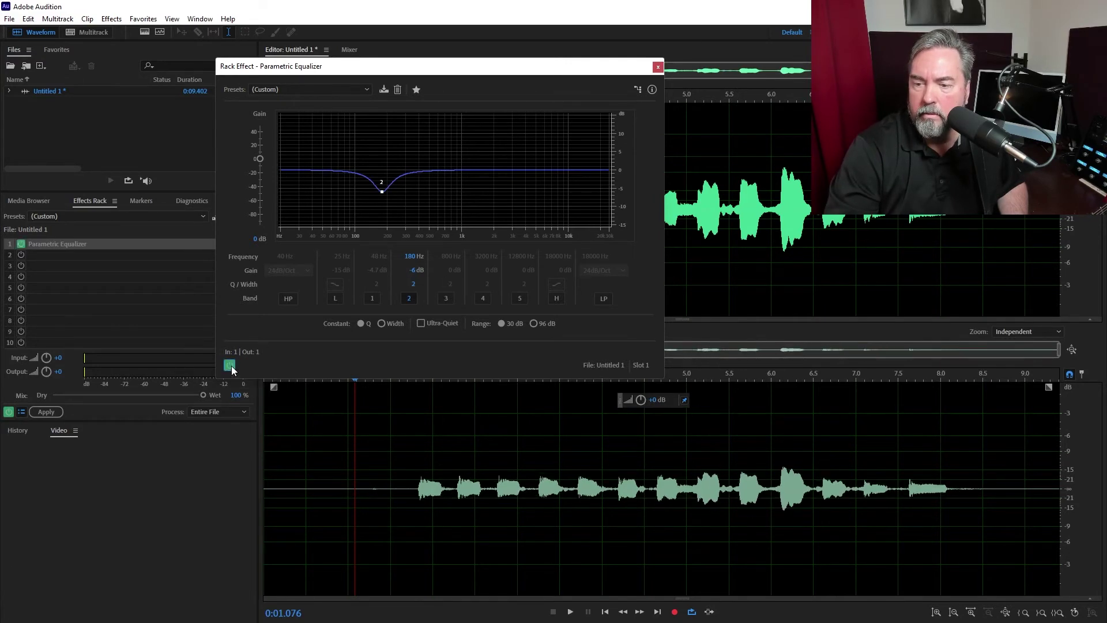
left_click(229, 366)
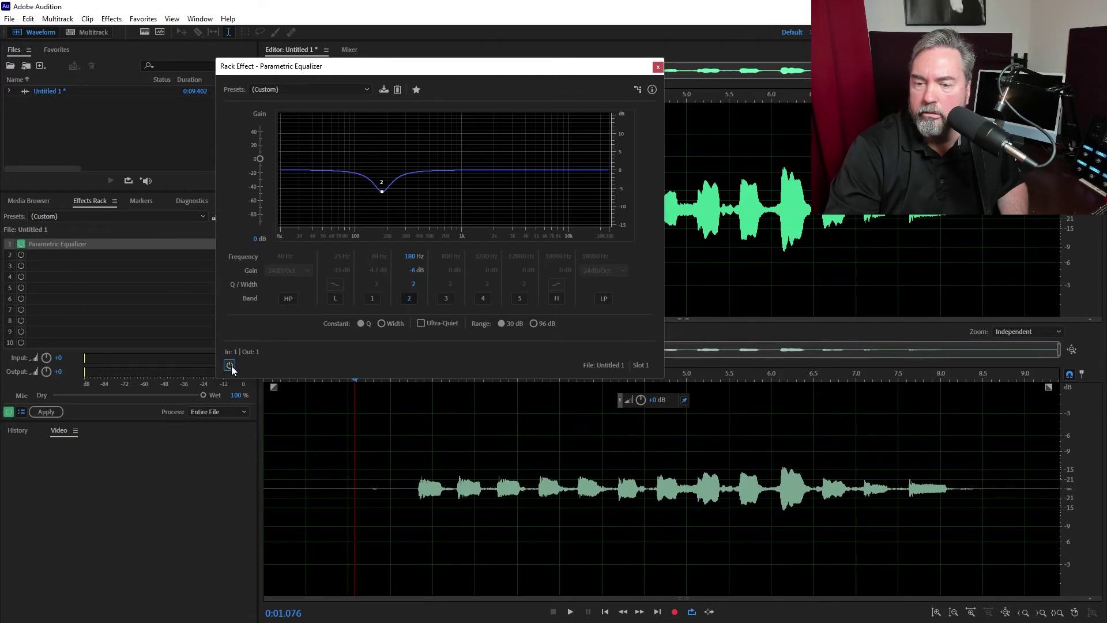
left_click(230, 365)
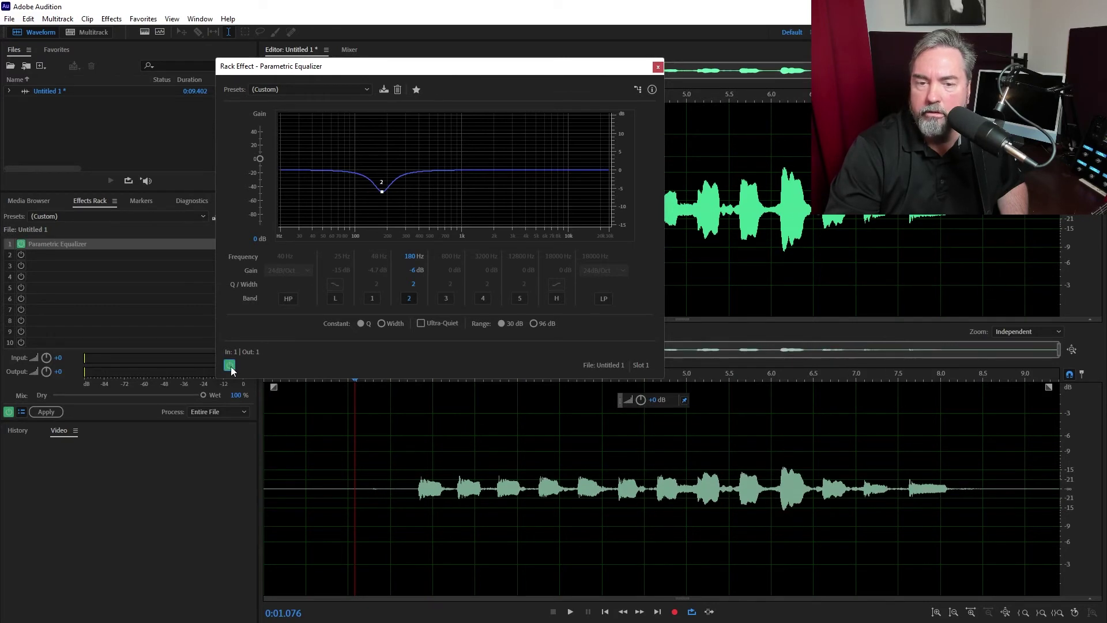
left_click(229, 365)
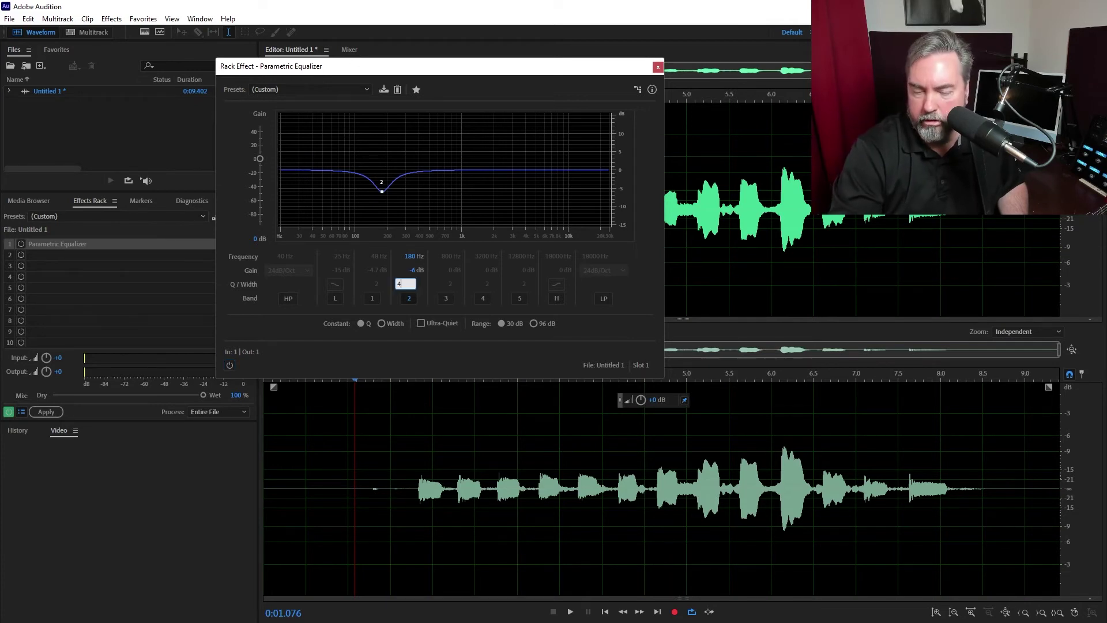
- Set band 2's Q to 4 and repeatedly bypass and re-enable the equalizer to compare the narrower cut in the preview
type("4")
key("Return")
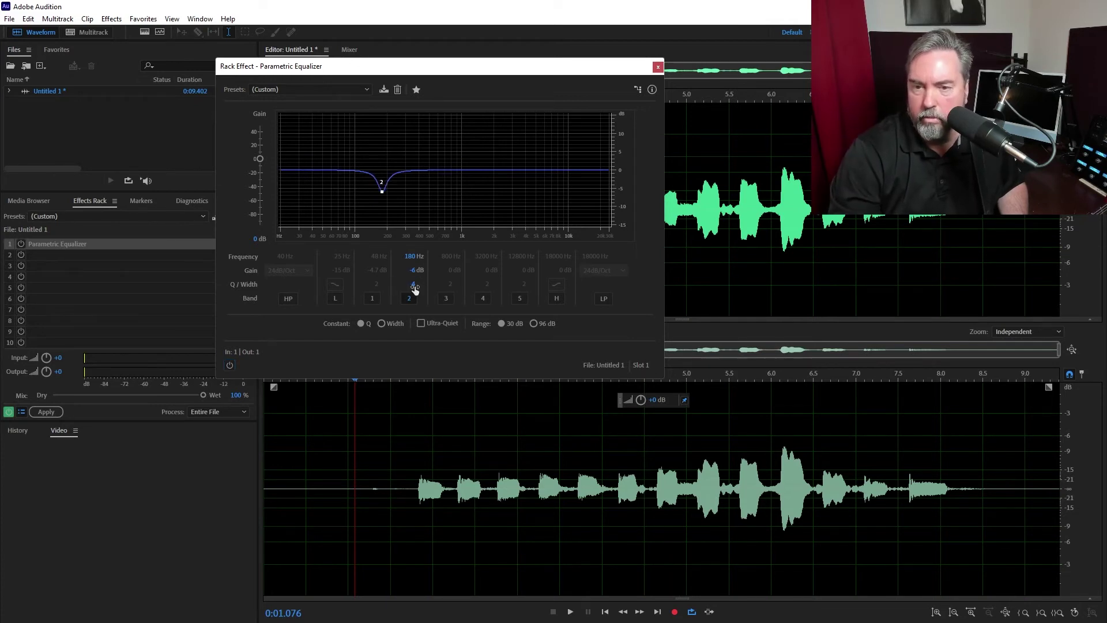
left_click(230, 364)
left_click(229, 365)
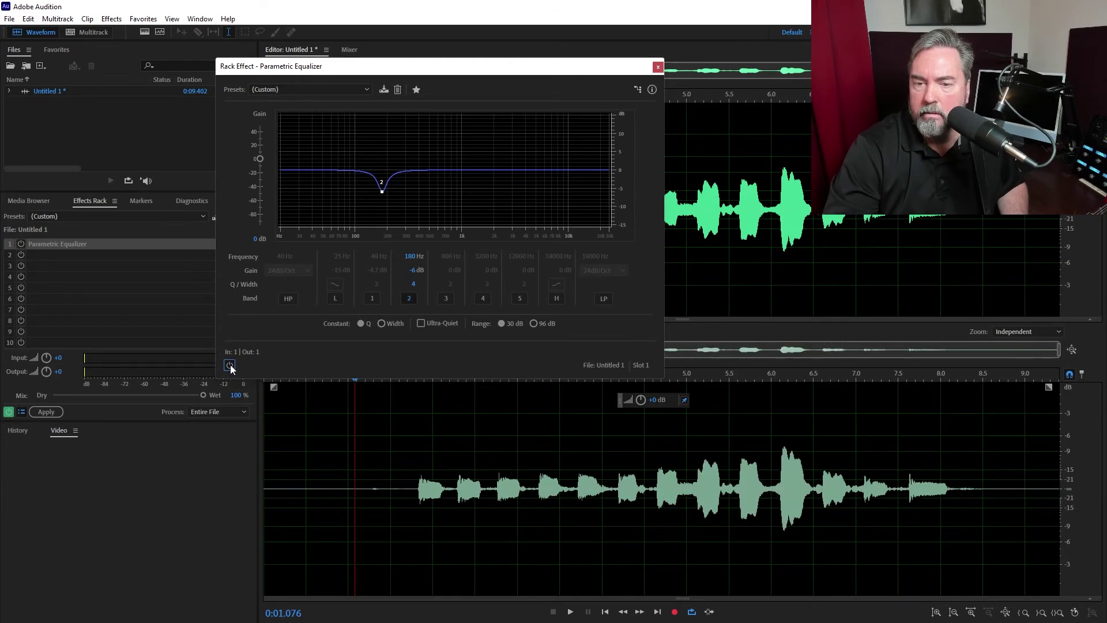
left_click(231, 364)
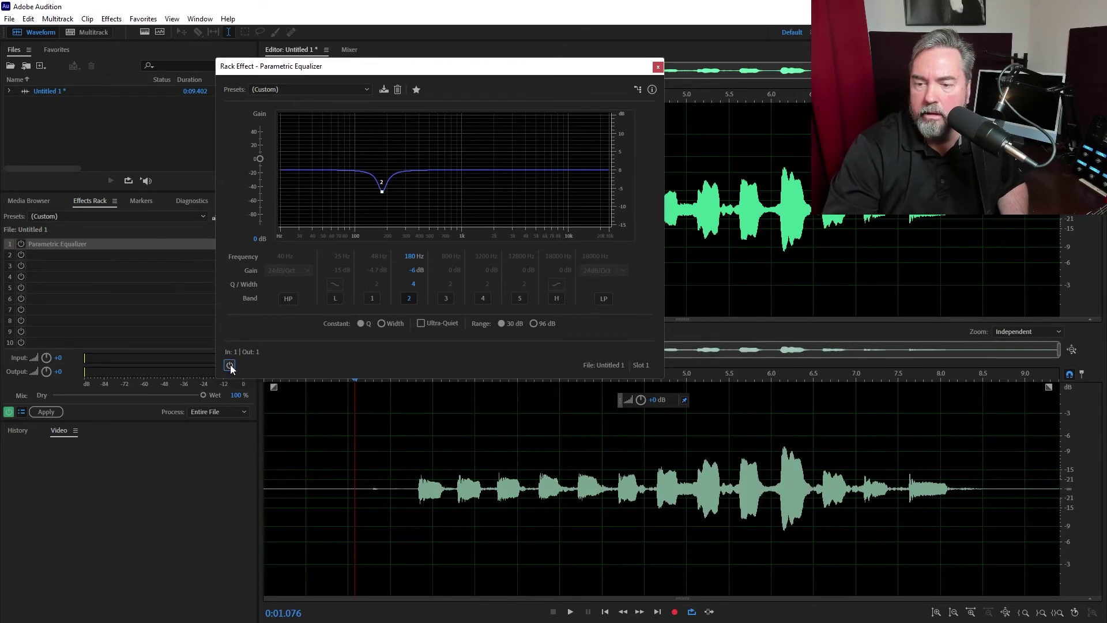
left_click(230, 364)
left_click(230, 364)
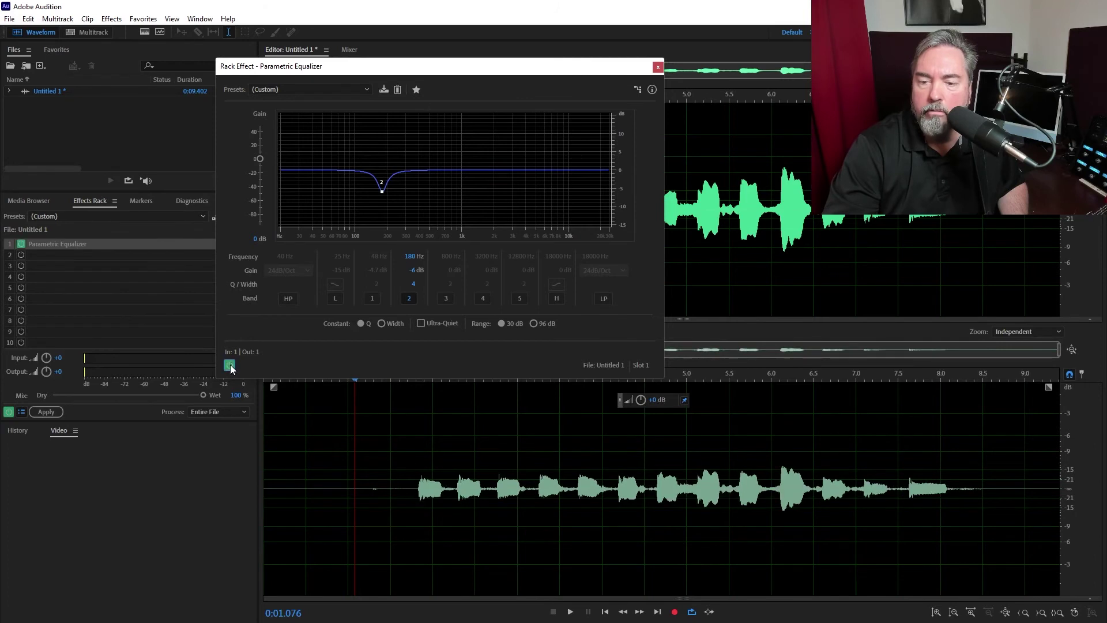
left_click(230, 364)
left_click(230, 365)
left_click(230, 364)
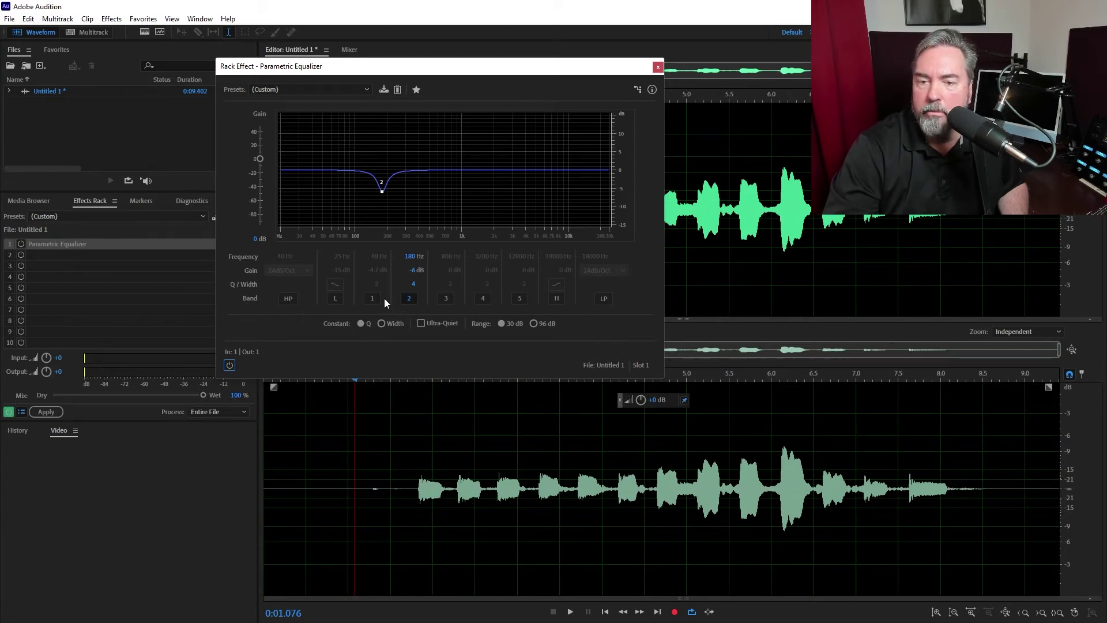
left_click(229, 365)
left_click(229, 365)
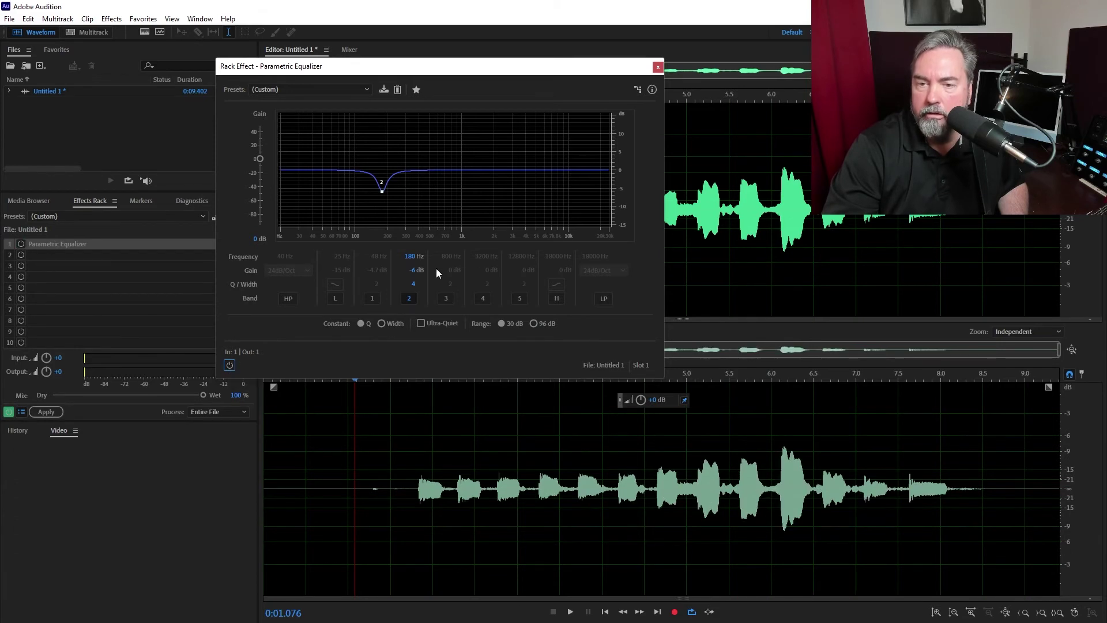
- Set band 2's Q to 8
left_click(412, 283)
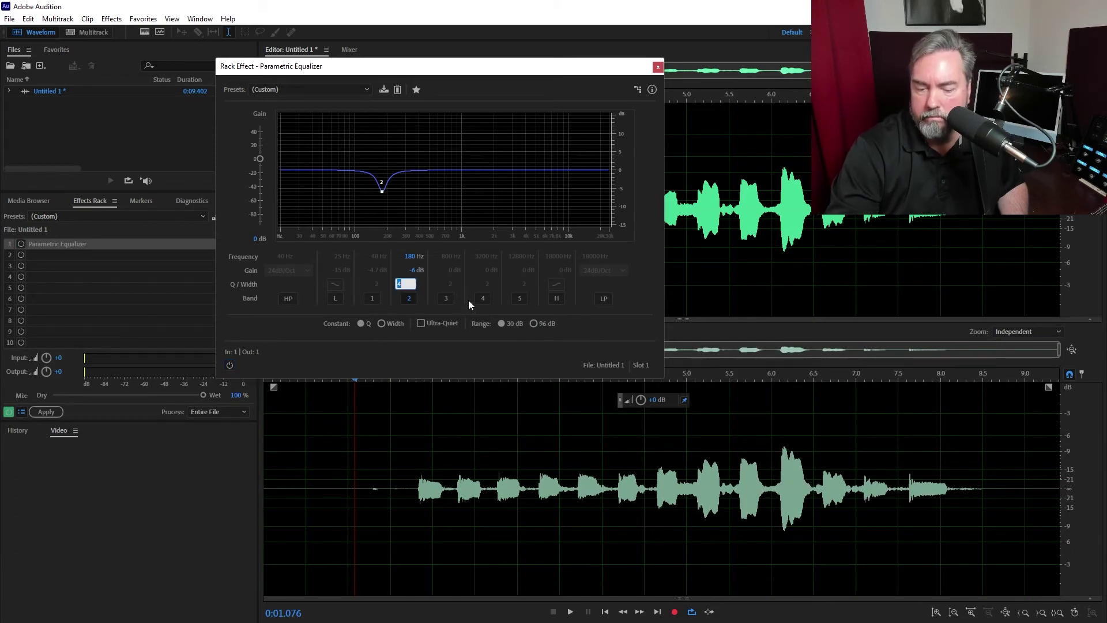
type("8")
key("Return")
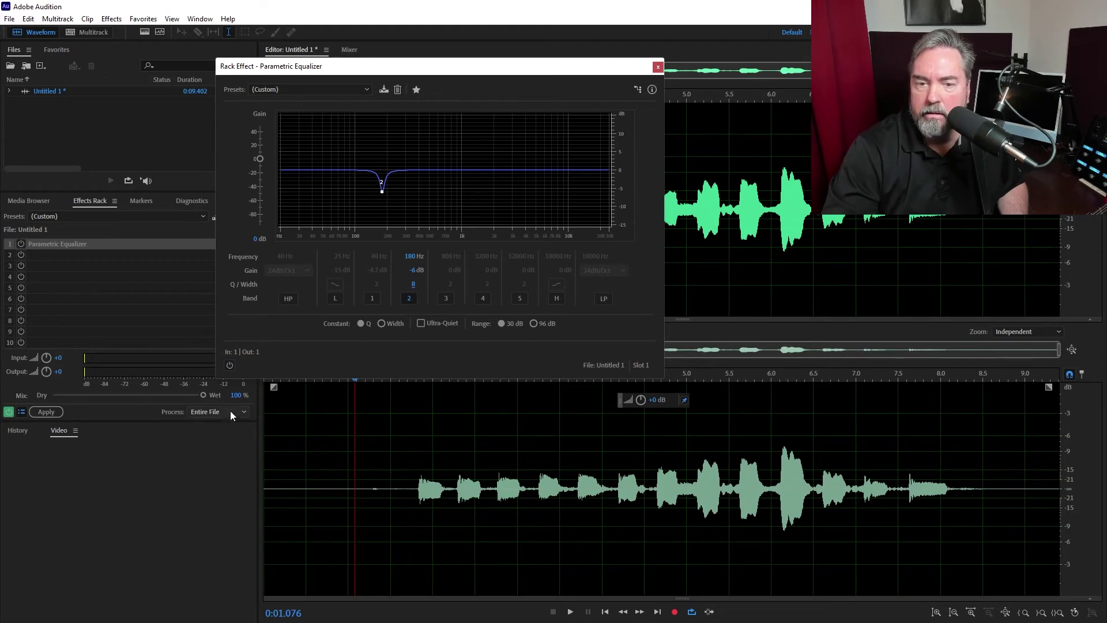
- Toggle the equalizer's power repeatedly to compare the preview waveform with and without the cut, leaving the effect enabled
left_click(230, 365)
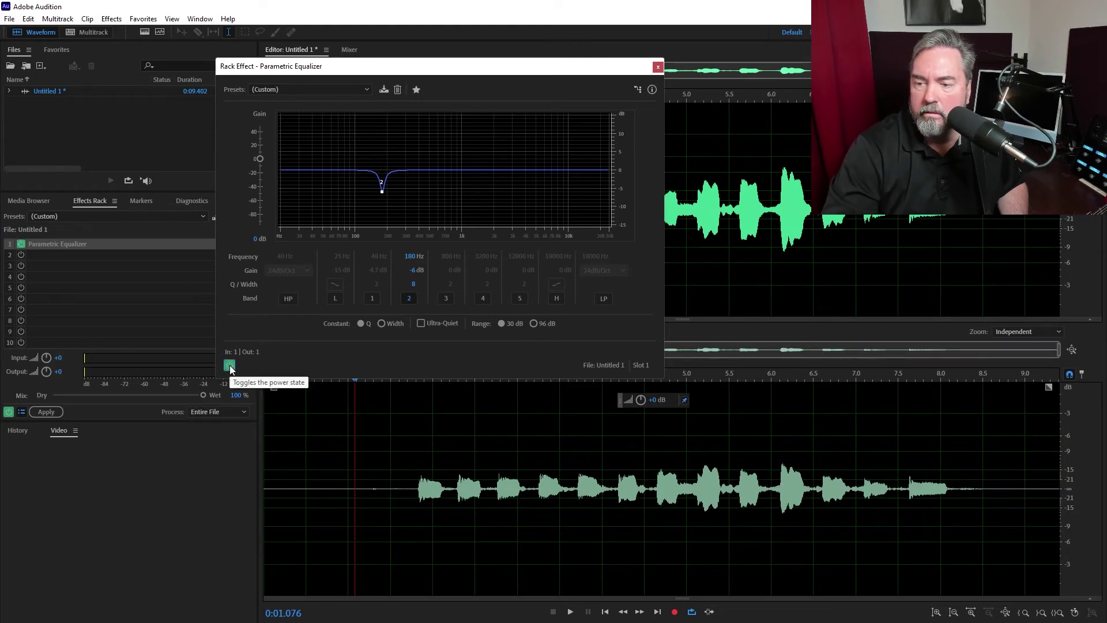
left_click(229, 365)
left_click(229, 365)
left_click(229, 365)
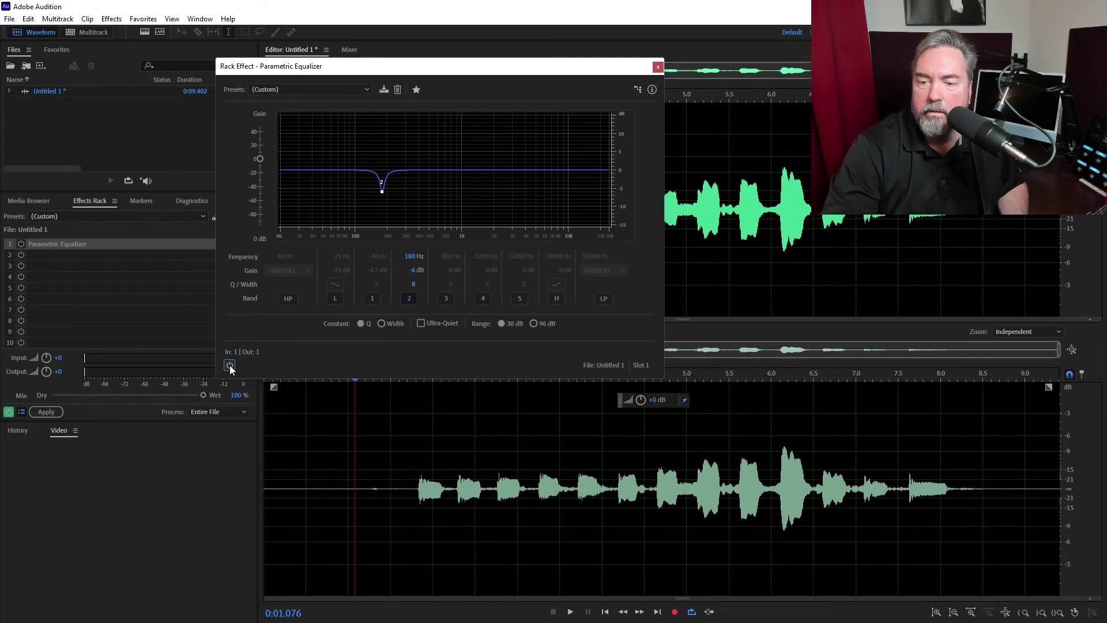
left_click(229, 365)
left_click(229, 365)
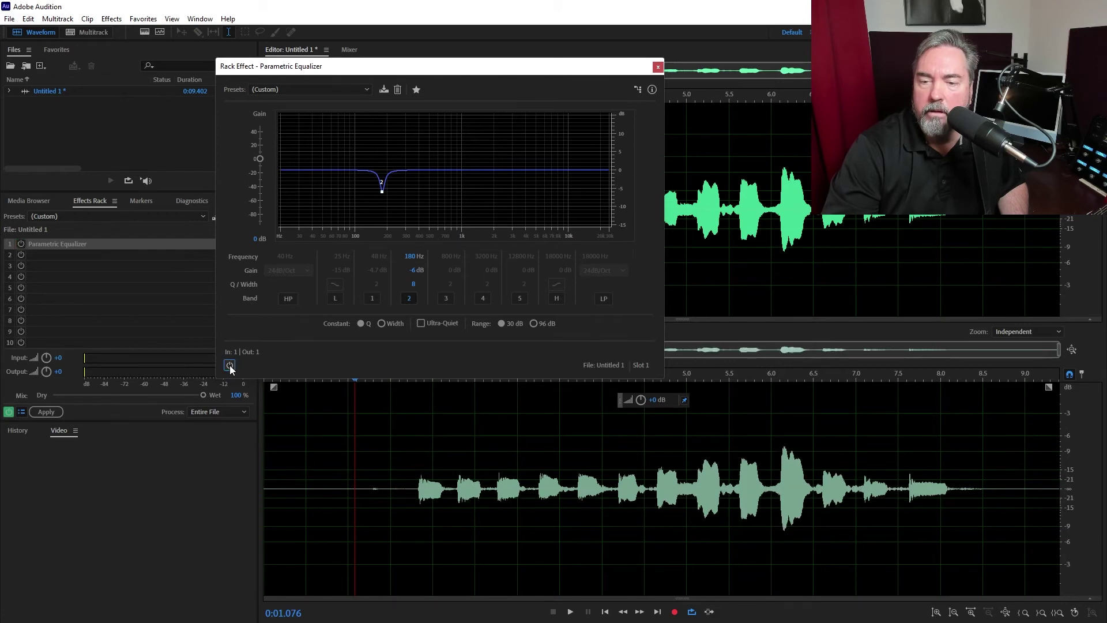
left_click(230, 365)
left_click(229, 365)
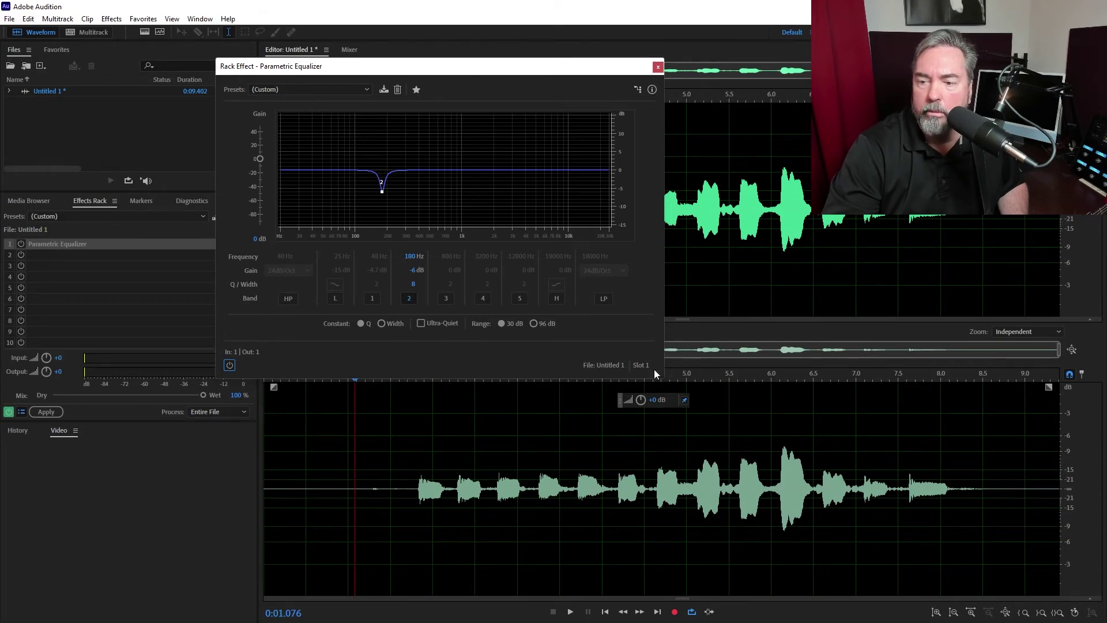
left_click(230, 366)
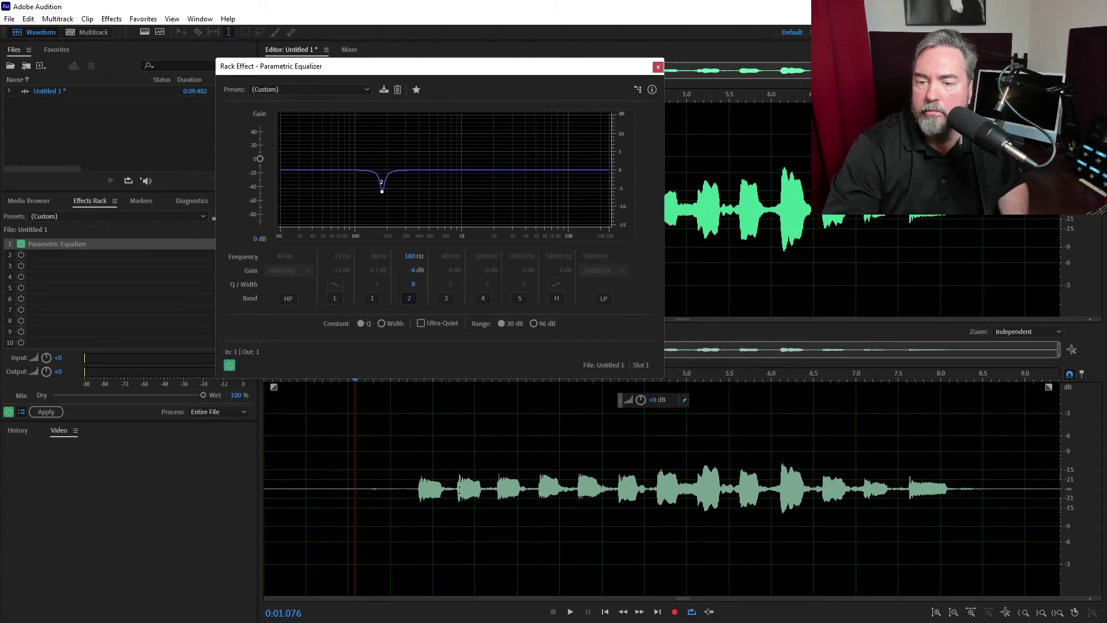
- Repeatedly bypass and re-enable the Parametric Equalizer to compare the preview waveform, leaving it enabled, and close its effect window
left_click(229, 366)
left_click(229, 365)
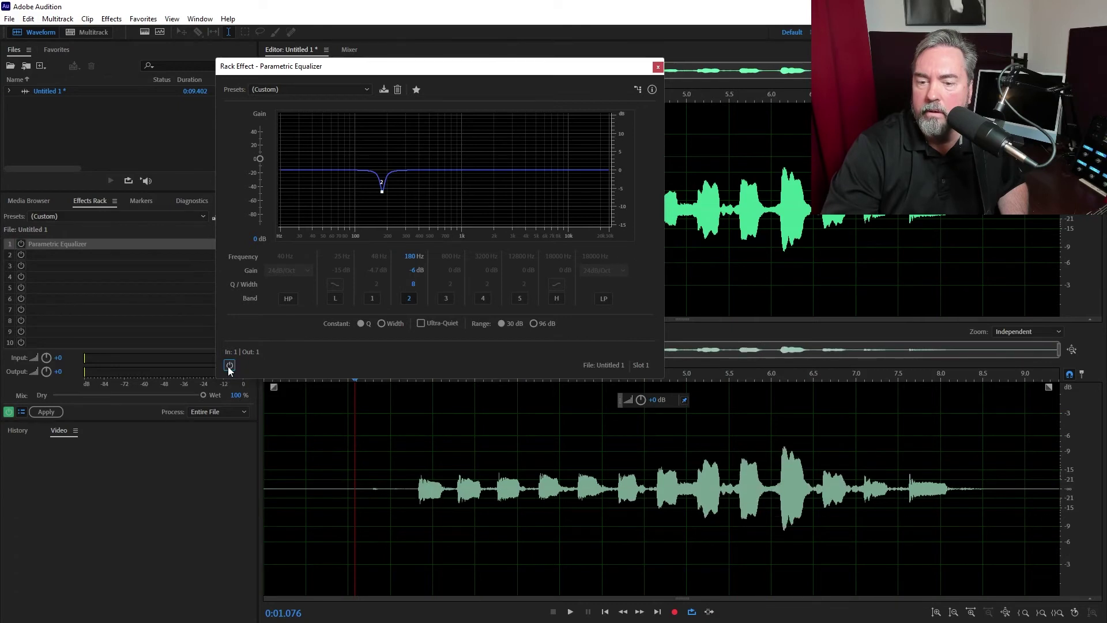
left_click(228, 366)
left_click(230, 366)
left_click(229, 364)
left_click(229, 366)
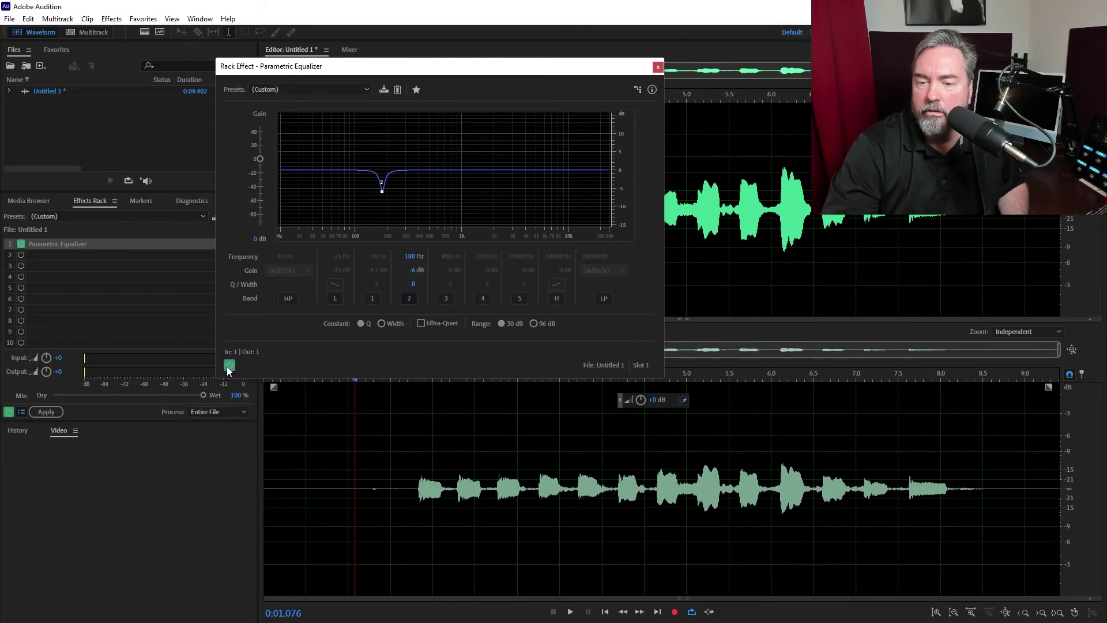
left_click(230, 365)
left_click(230, 365)
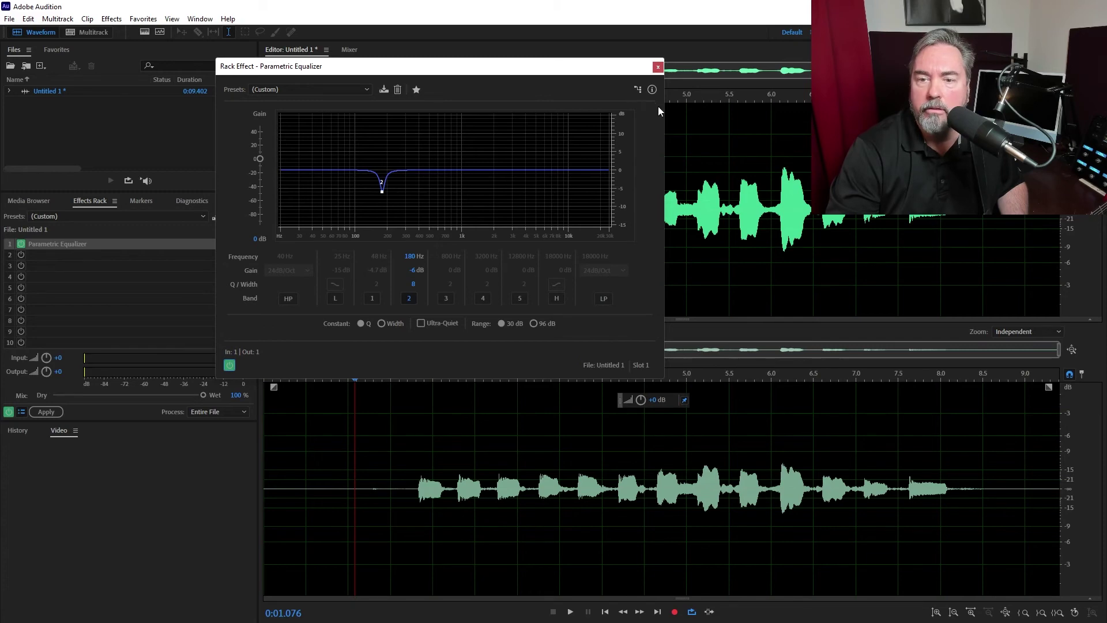
left_click(658, 66)
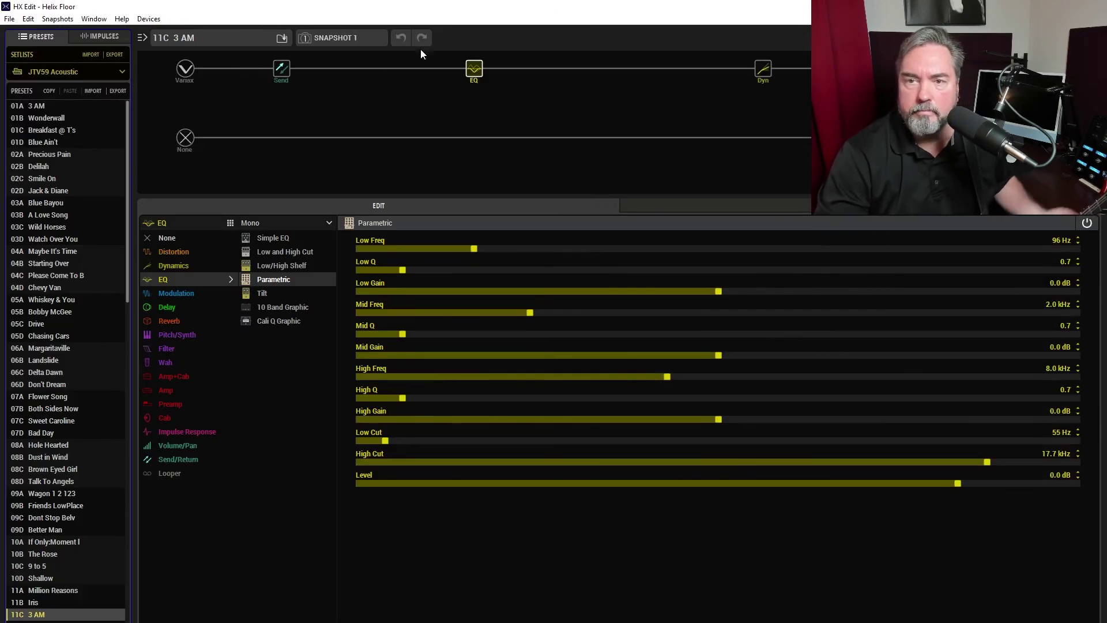
- Switch to HX Edit, select the EQ block in the signal chain and set its Low Freq to 180 Hz
left_click(475, 71)
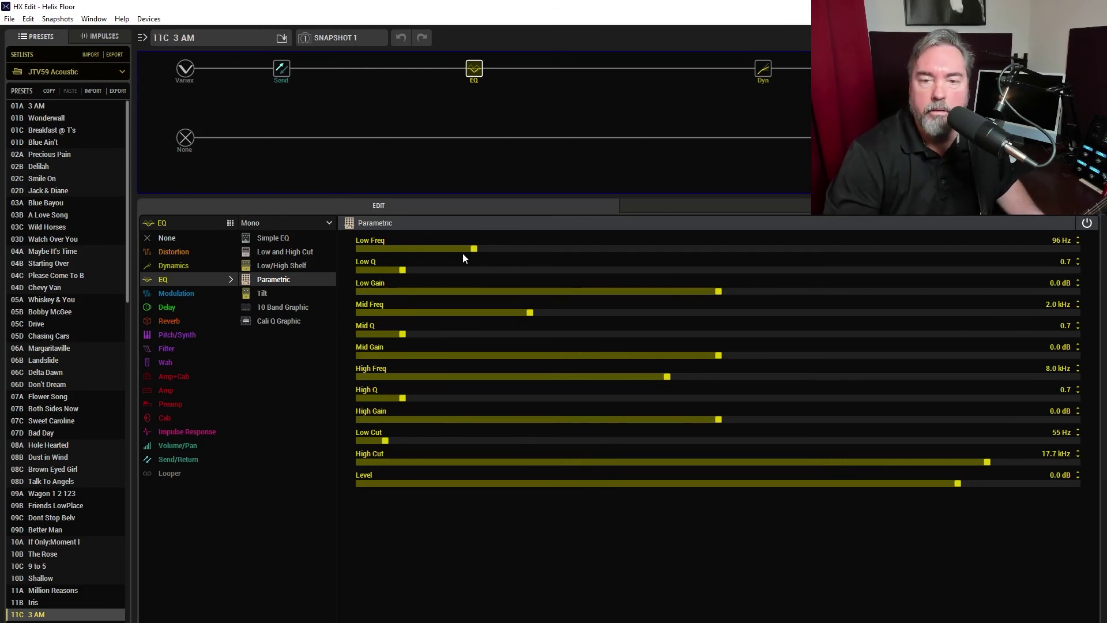
left_click(1059, 248)
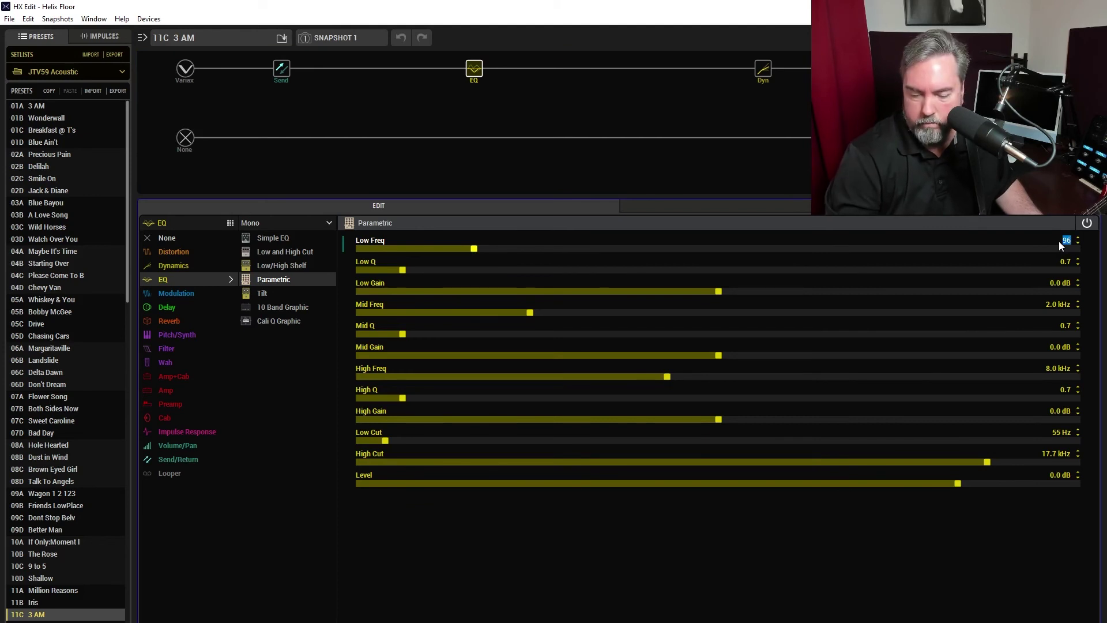
type("180")
key("Return")
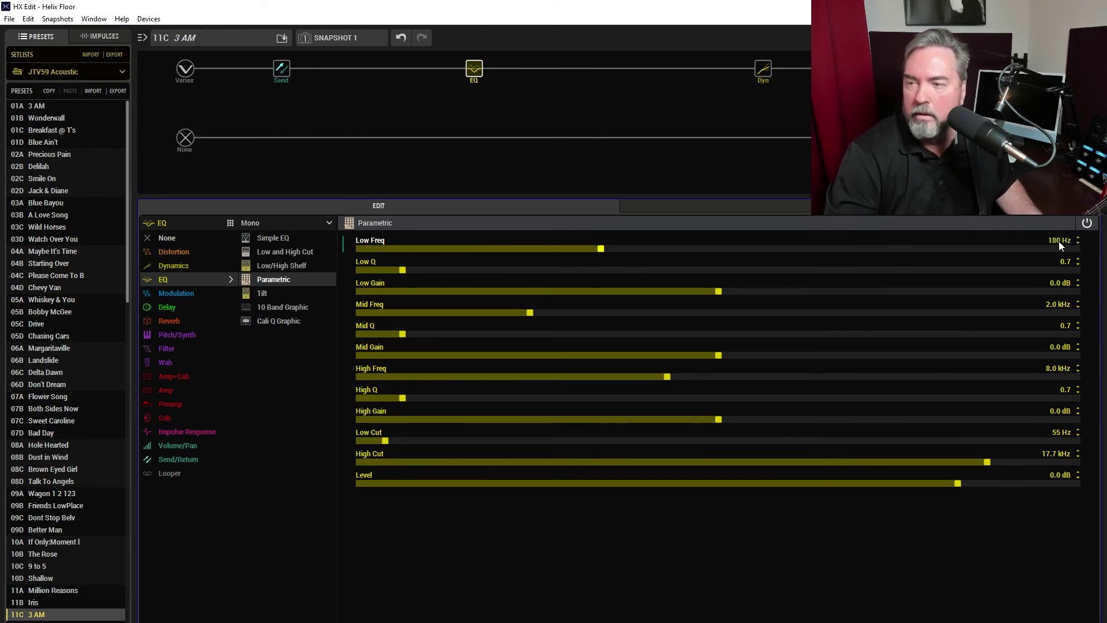
- Set the Parametric EQ block's Low Q to 8.0 and its Low Gain to -6.0 dB
left_click(1067, 262)
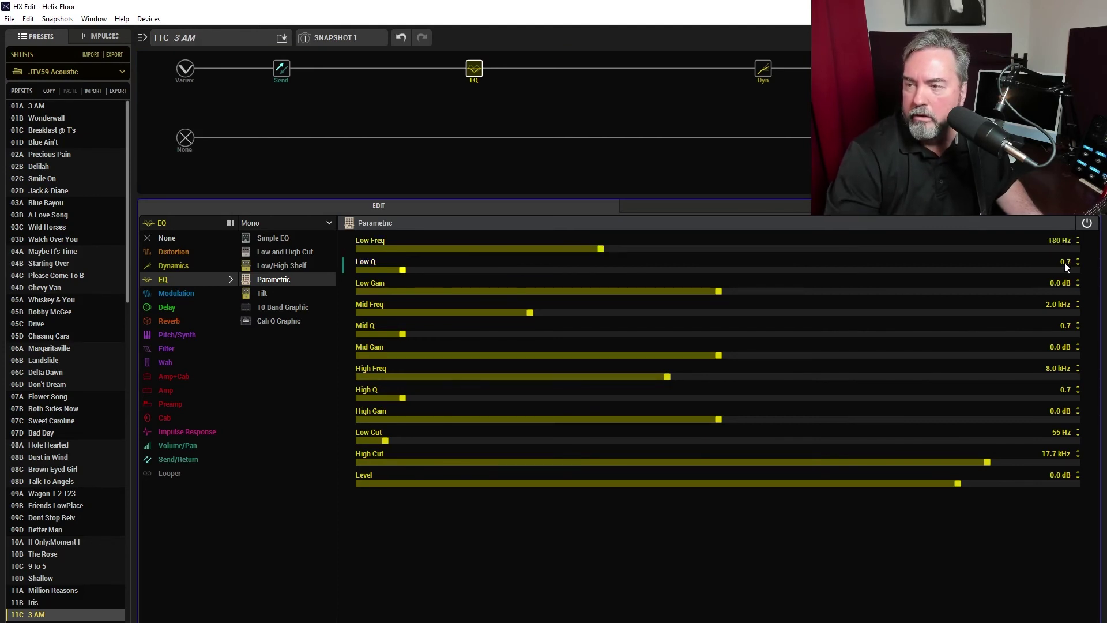
double_click(1064, 261)
type("6")
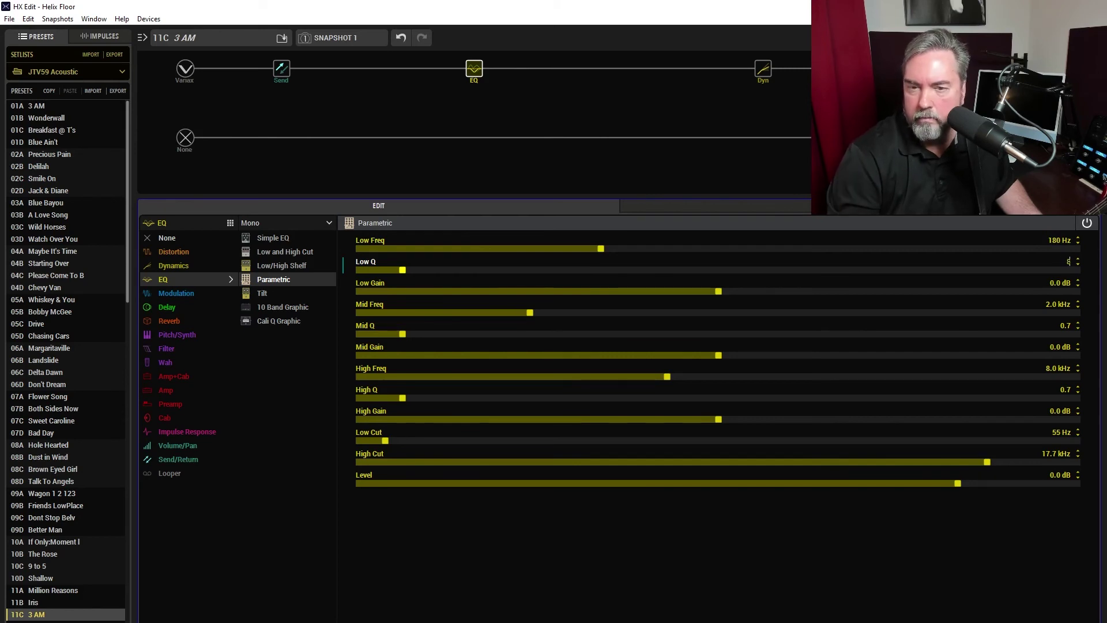
key("Return")
double_click(1054, 283)
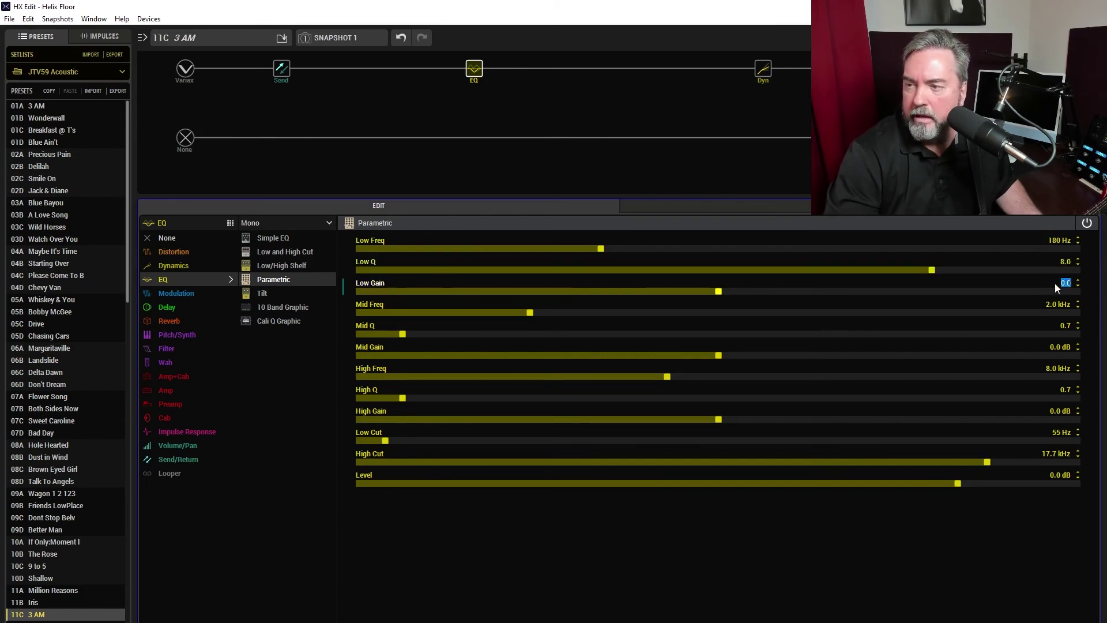
type("-6")
key("Return")
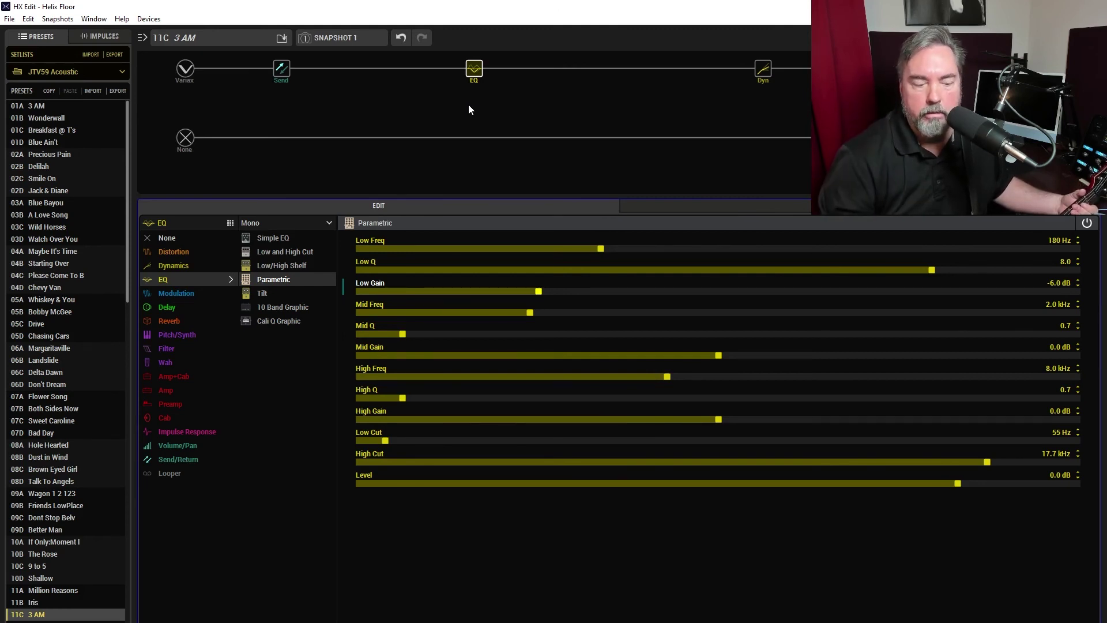
- Bypass and re-enable the EQ block, and switch to Adobe Audition to stop recording the new take
left_click(469, 57)
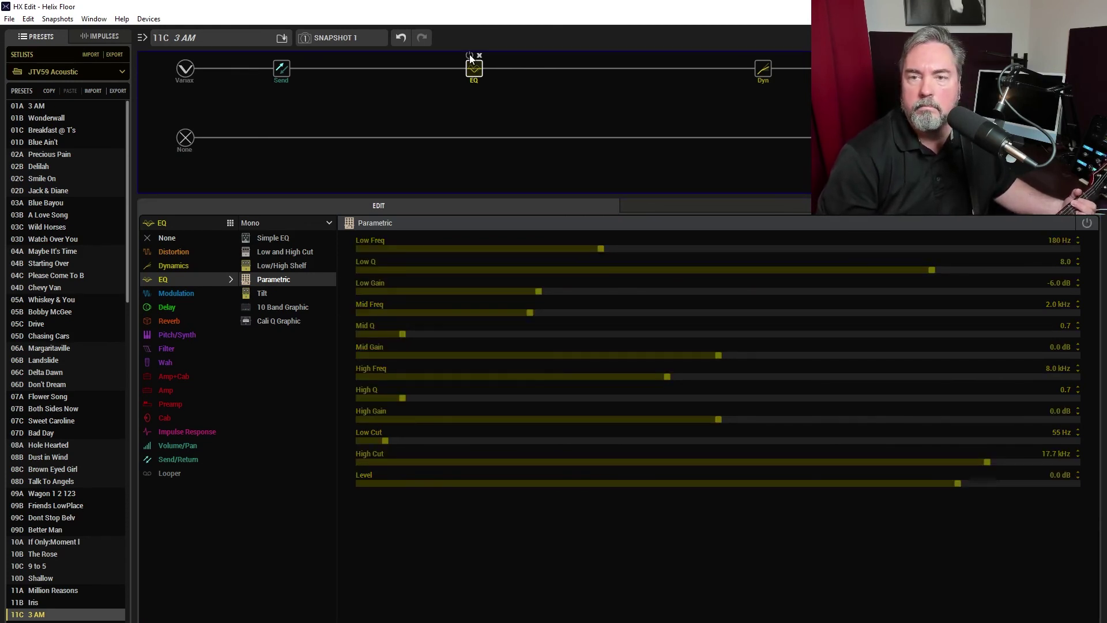
left_click(470, 56)
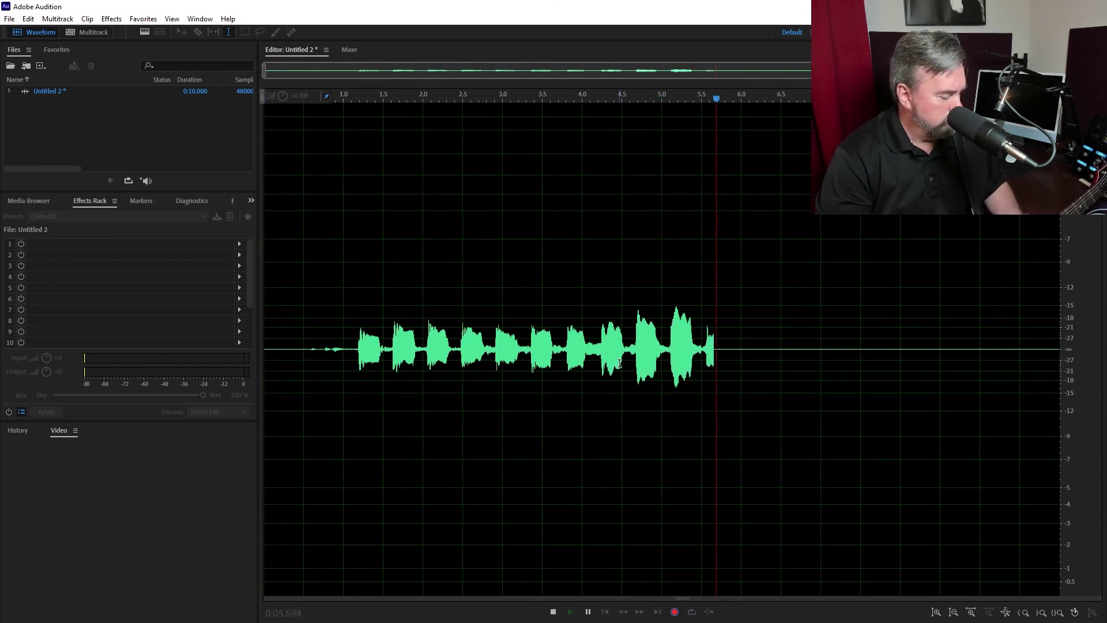
key("space")
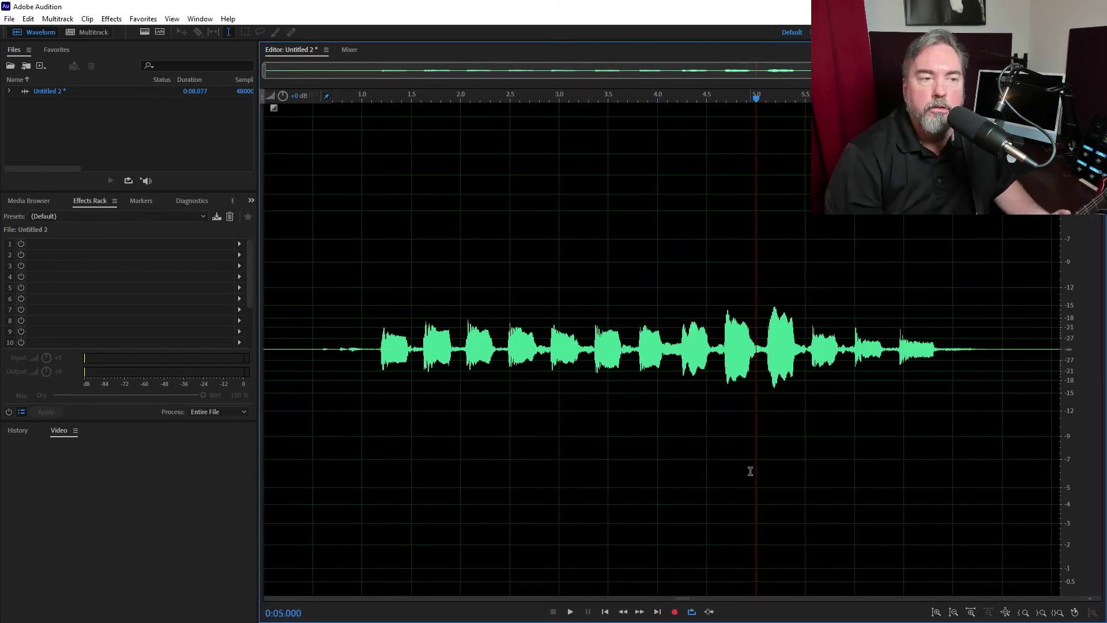